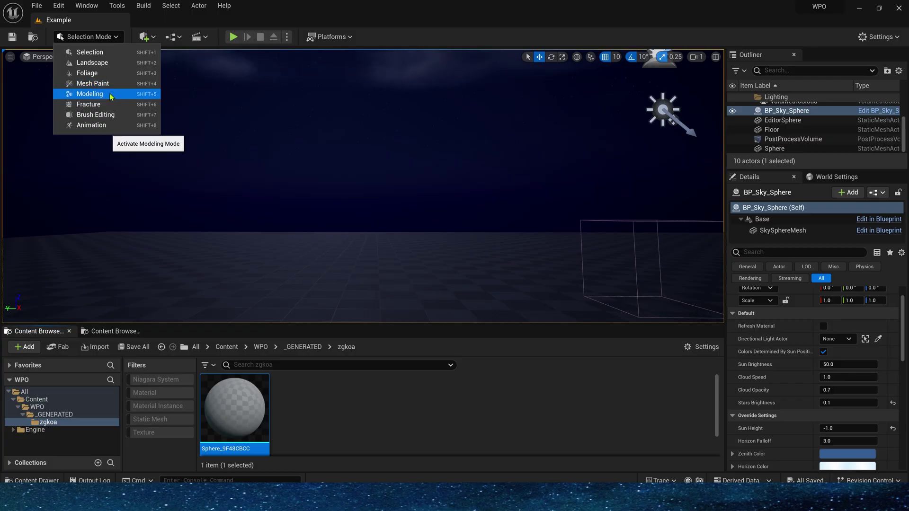
- Switch to Modeling mode and place a new sphere on the floor in the scene
click(110, 93)
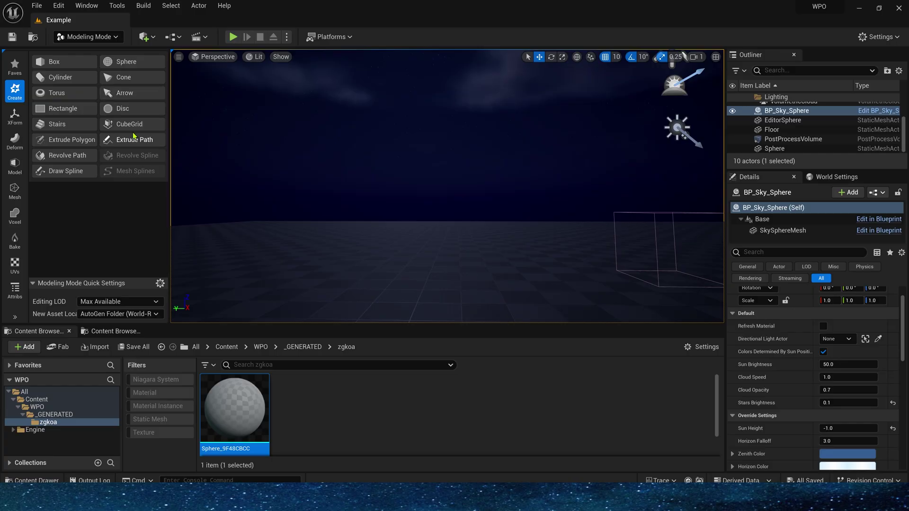
click(122, 63)
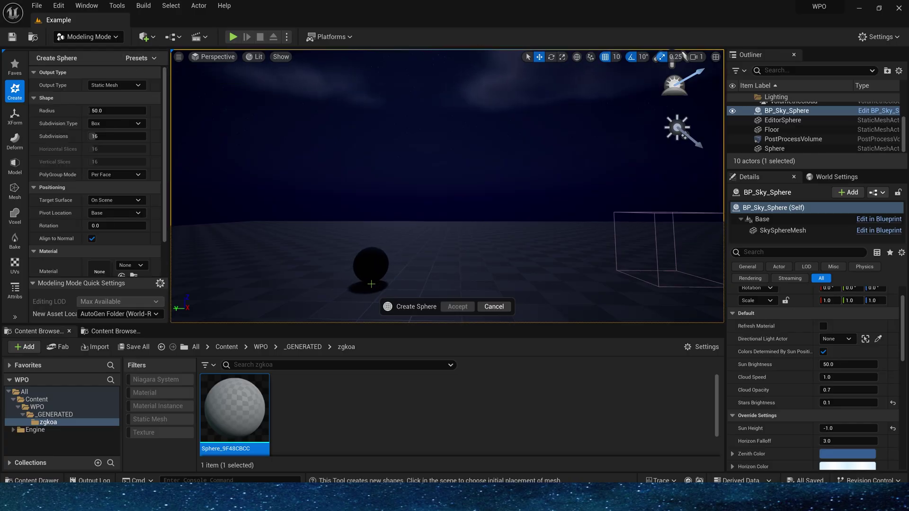
click(371, 283)
- Set the new sphere's radius to 200 and accept the mesh
key(w)
mouse_move(218, 144)
right_down()
mouse_move(218, 175)
mouse_move(217, 144)
right_up()
key(s)
text(200)
key(Return)
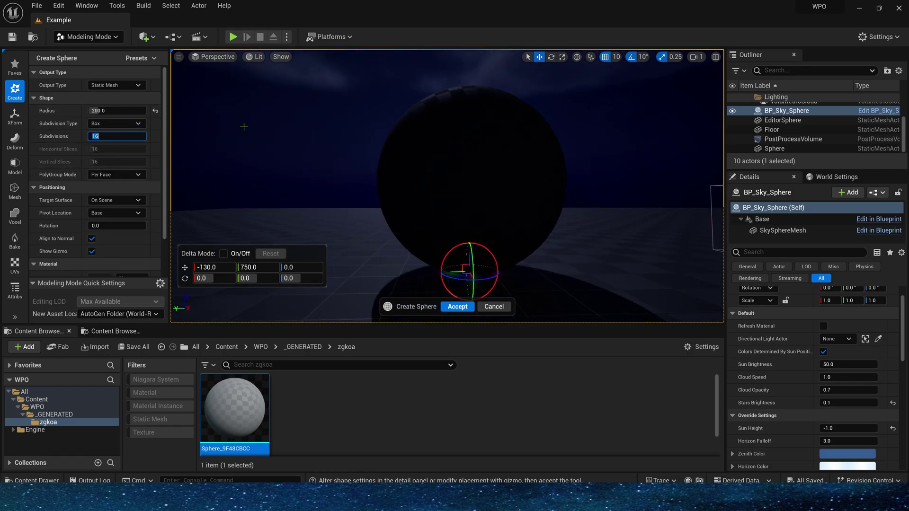
key(w)
right_drag(434, 223, 428, 222)
key(s)
click(456, 307)
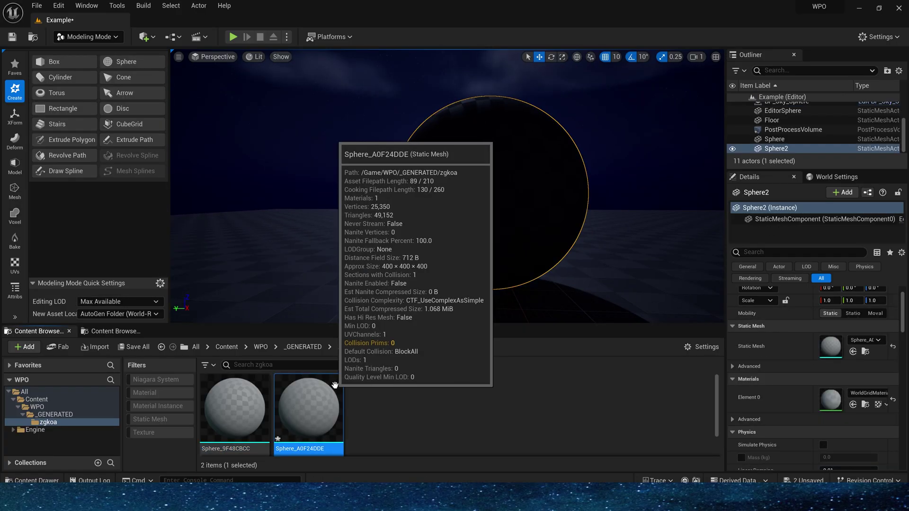
- Inspect the UV layout of the new sphere's static mesh, save the asset and close its editor
double_click(316, 400)
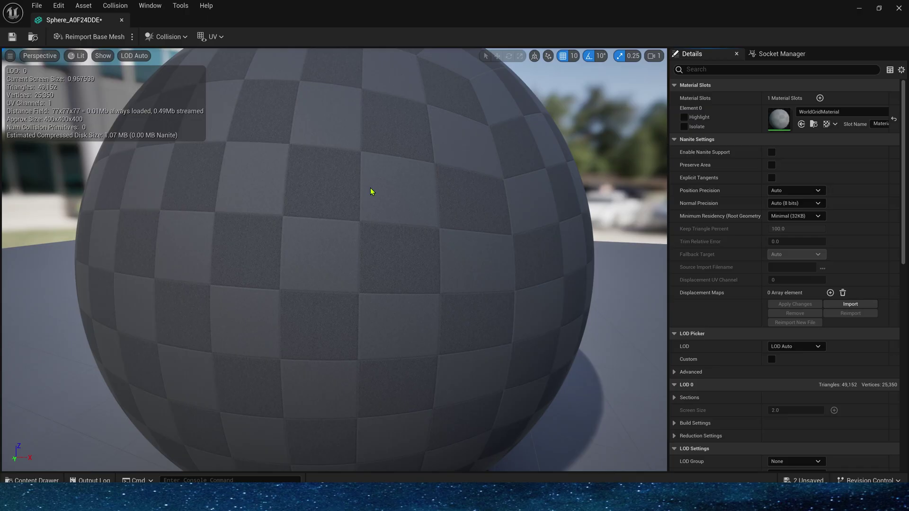
click(212, 36)
click(239, 69)
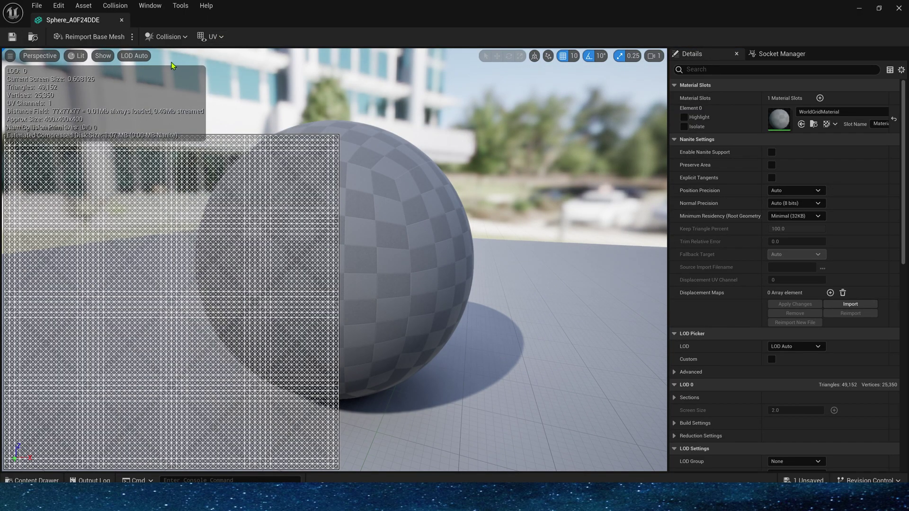
click(213, 37)
click(13, 37)
click(903, 5)
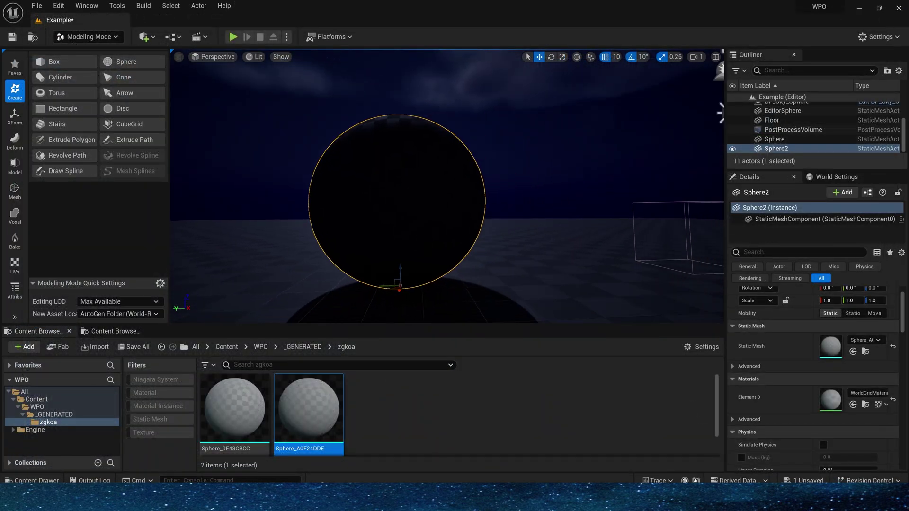
- Return the level editor to Selection mode
right_drag(397, 190, 455, 189)
click(112, 38)
click(97, 52)
mouse_move(351, 172)
right_down()
mouse_move(284, 172)
mouse_move(352, 173)
right_up()
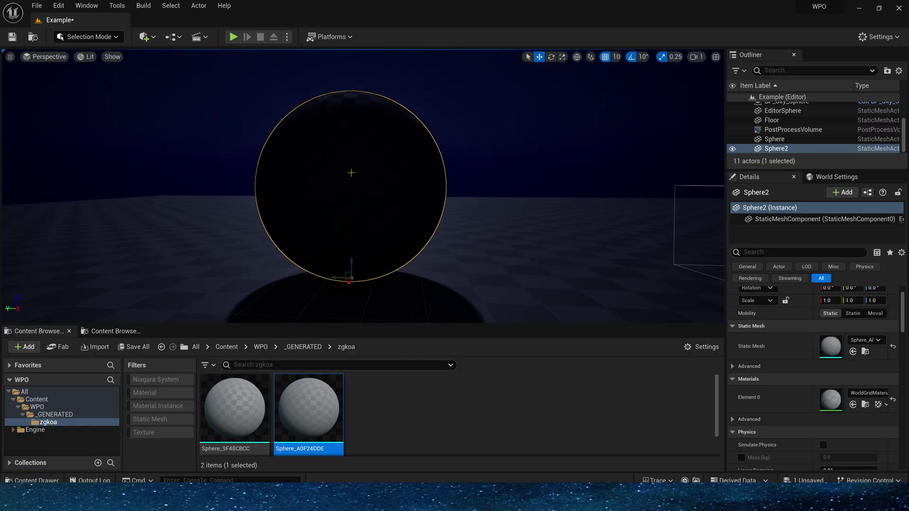
- Create a material named M_WPO in the zgkoa folder and open it for editing
right_click(433, 424)
click(471, 182)
text(M_)
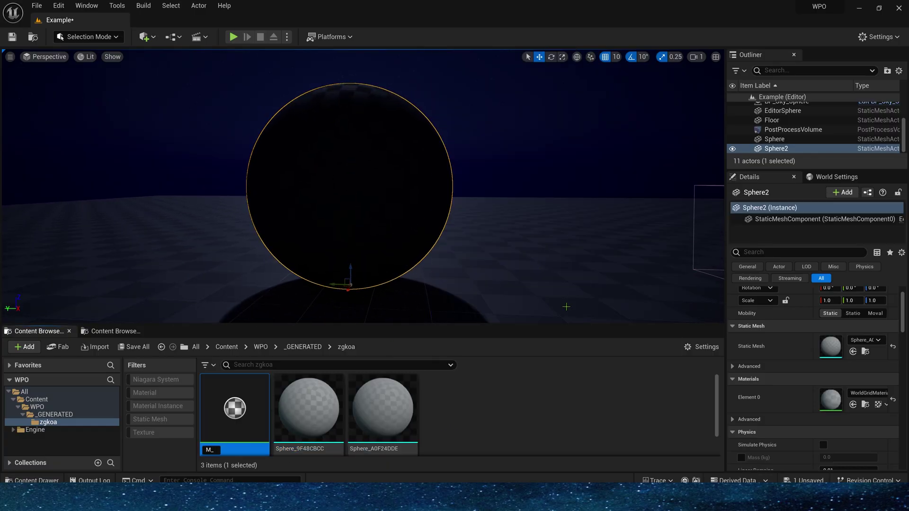
text(WPO)
key(Return)
double_click(259, 421)
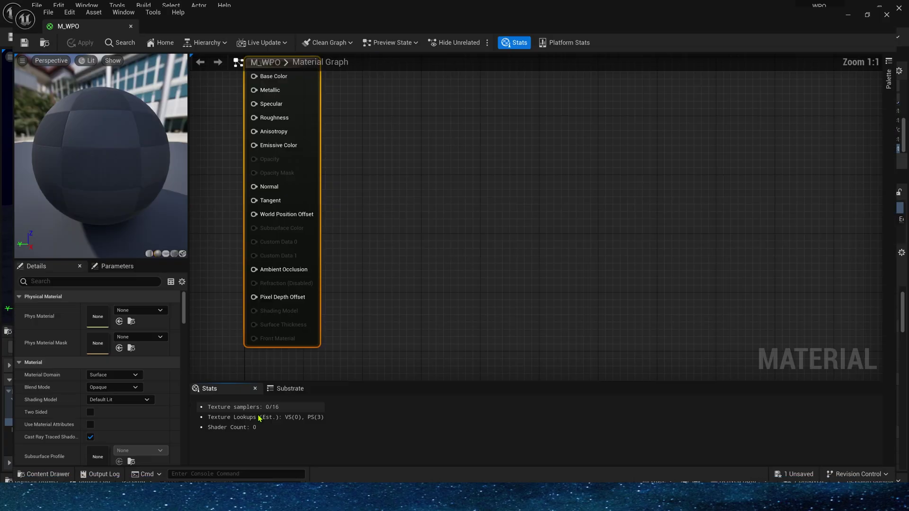
click(429, 205)
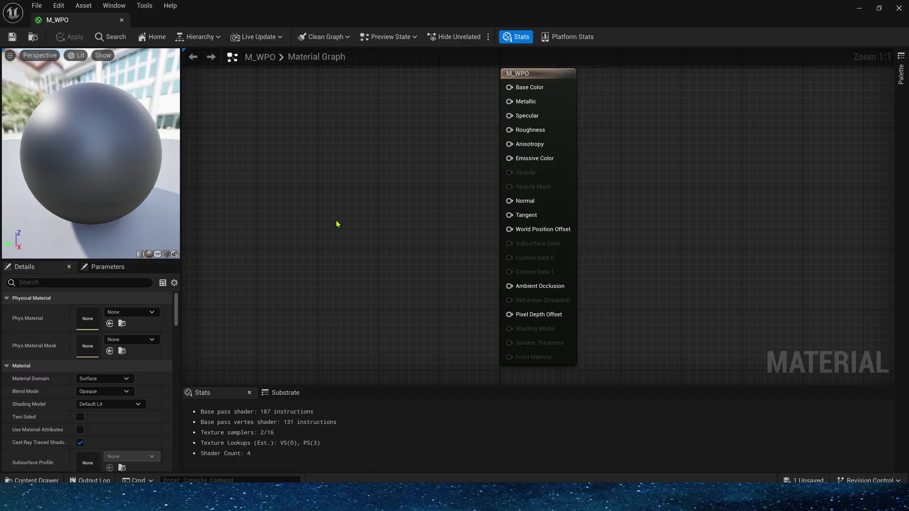
- Set the material's blend mode to Masked and make it two-sided
click(99, 392)
click(104, 414)
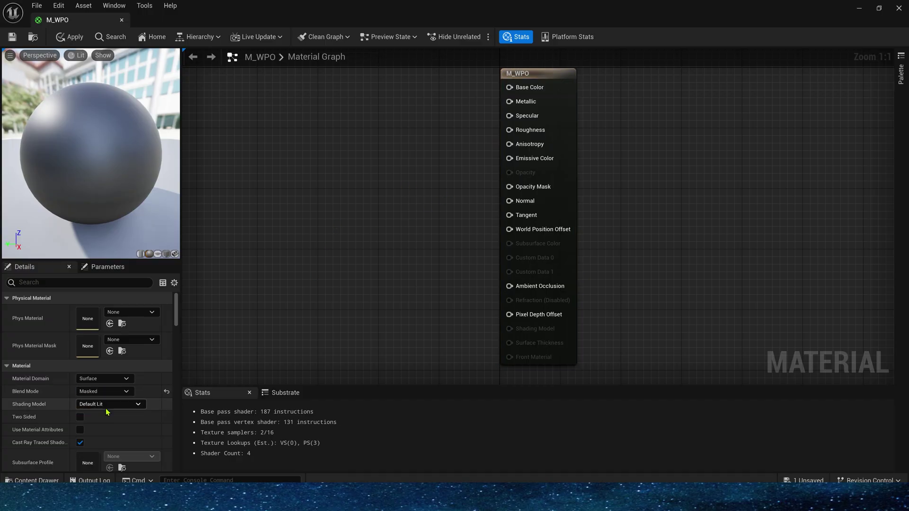
click(80, 417)
- Add a TexCoord node and multiply its output by 2 with a Multiply node
right_drag(240, 264, 460, 261)
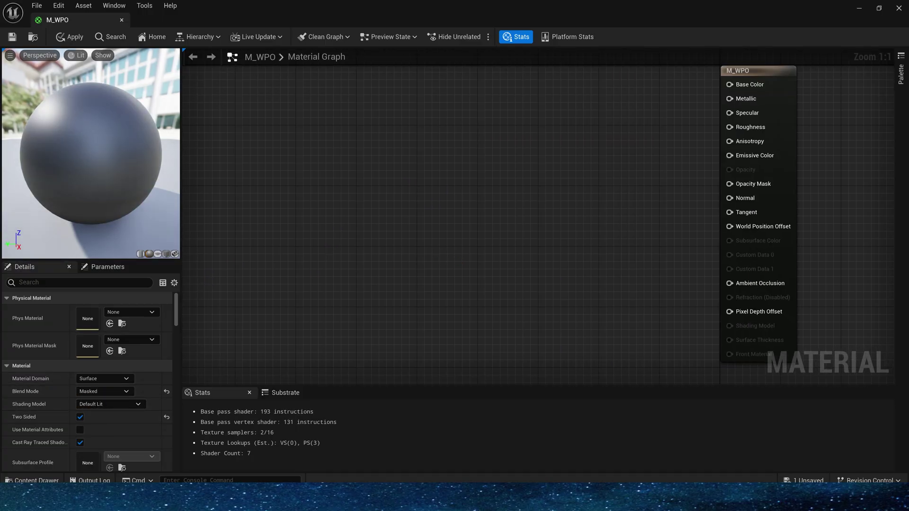
right_drag(352, 207, 447, 232)
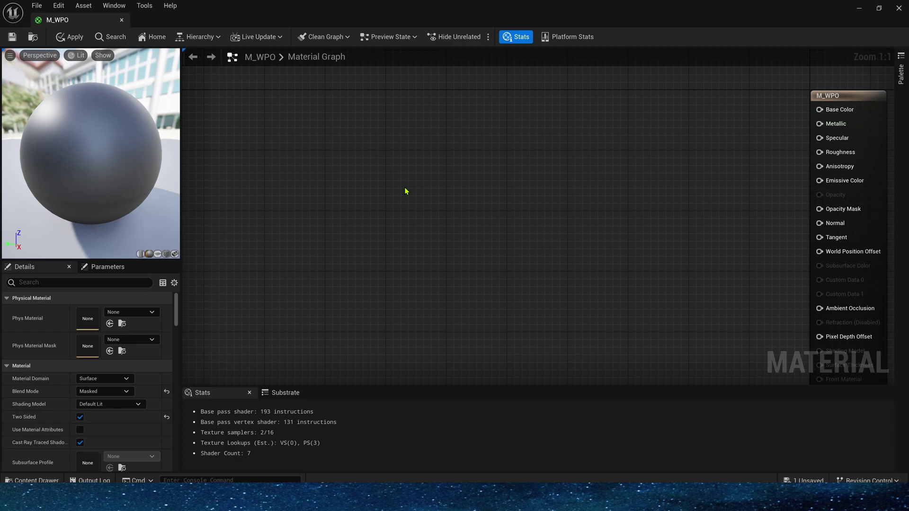
click(338, 176)
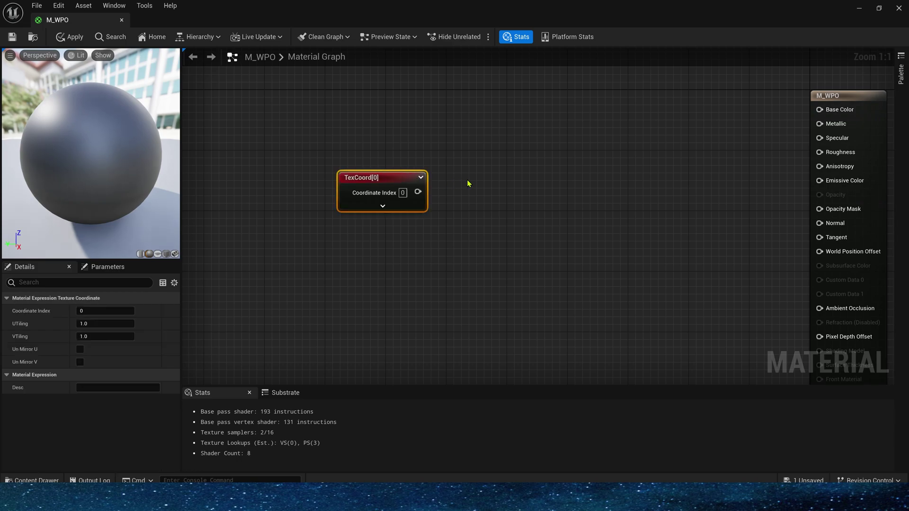
click(476, 185)
drag(417, 192, 485, 194)
click(505, 209)
text(2)
click(527, 179)
- Subtract 1 from the Multiply result with a Subtract node and shift the node chain away from the material output
right_drag(592, 199, 535, 199)
drag(497, 194, 539, 194)
text(subtract)
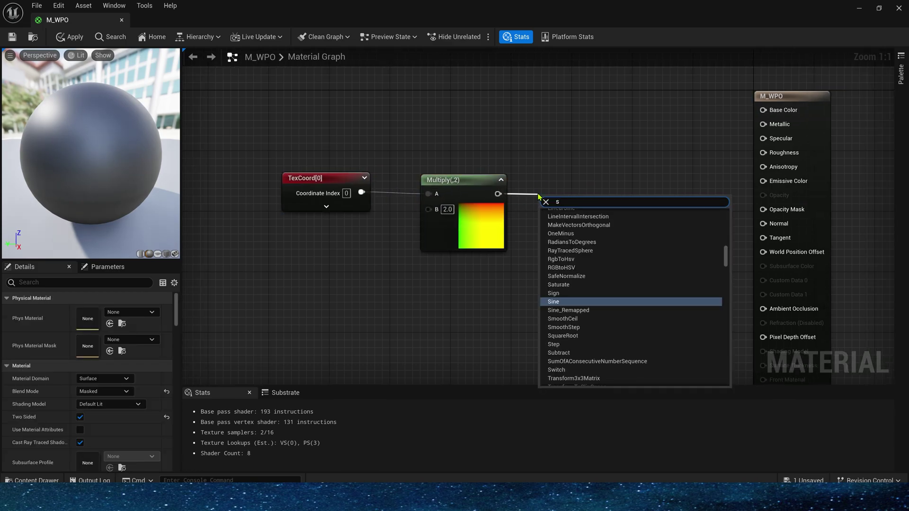
drag(254, 122, 605, 286)
drag(596, 227, 519, 219)
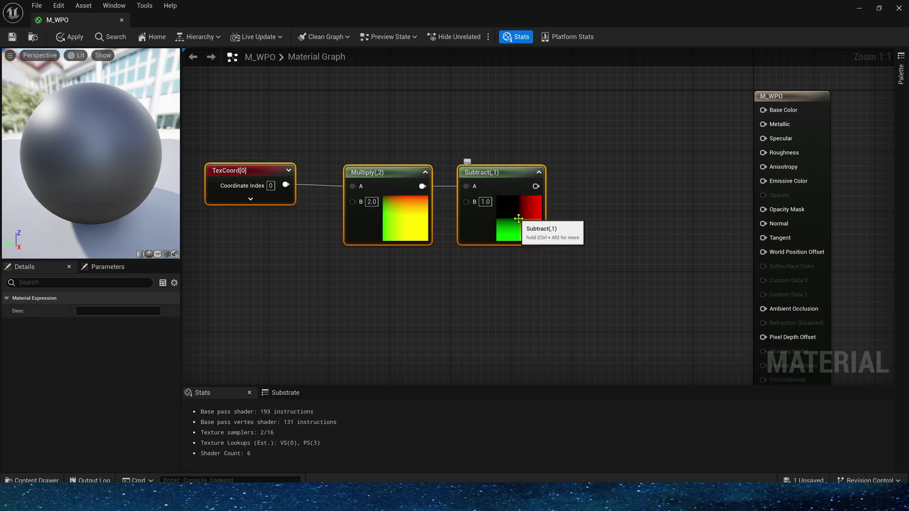
- Feed the Subtract result into an Abs node and line up the nodes
click(581, 204)
right_drag(581, 204, 535, 212)
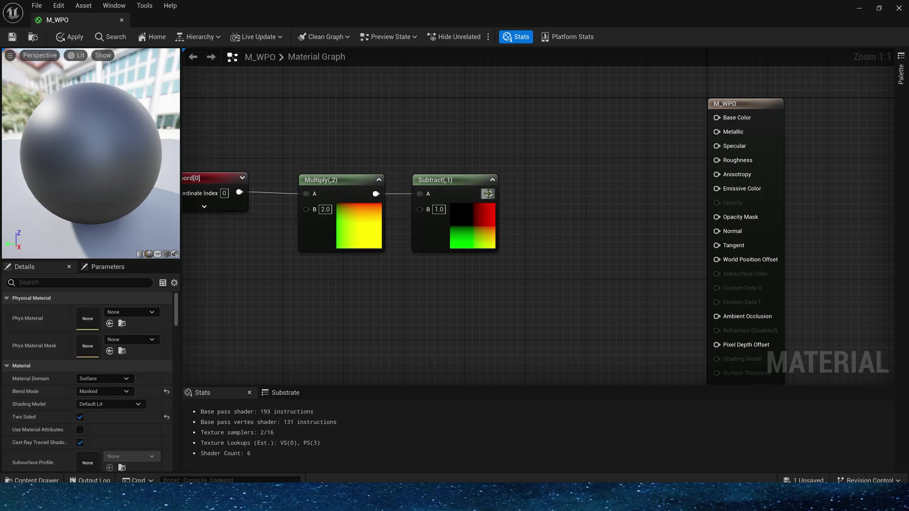
drag(489, 193, 546, 197)
text(abs)
key(Return)
scroll(615, 184, down, 1)
drag(258, 142, 646, 258)
click(505, 175)
- Add a second Subtract node after Abs and feed its B input with a constant of 0.5
drag(620, 184, 601, 175)
click(576, 187)
text(sub)
key(Return)
key(1)
click(487, 278)
drag(543, 298, 577, 204)
click(612, 174)
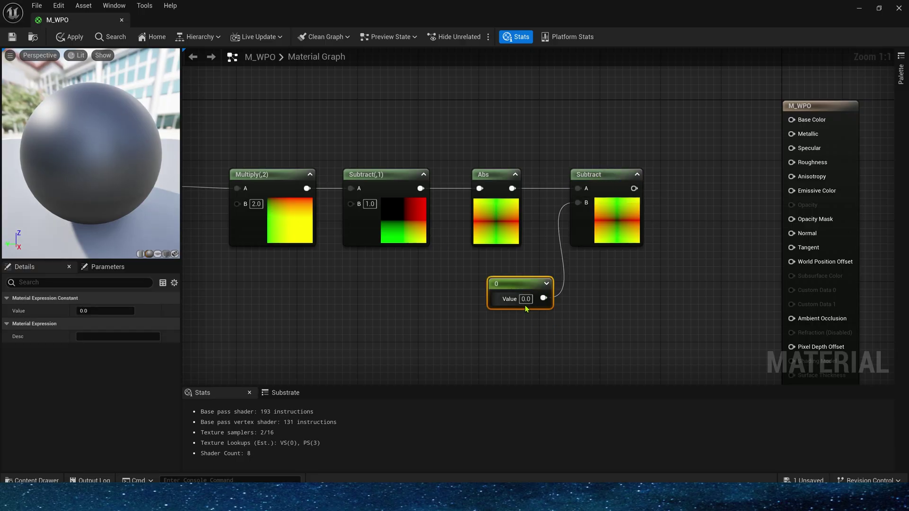
text(0.5)
key(Return)
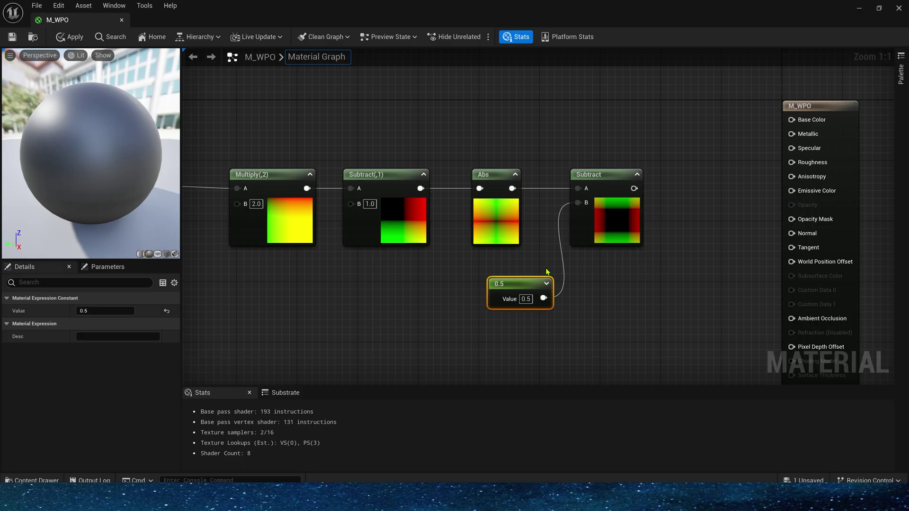
- Try a two-component constant of X 0.5 and Y 0.7 as the second Subtract's B input, and restore the 0.5 constant
key(2)
click(491, 326)
drag(536, 347, 577, 203)
right_drag(531, 347, 538, 287)
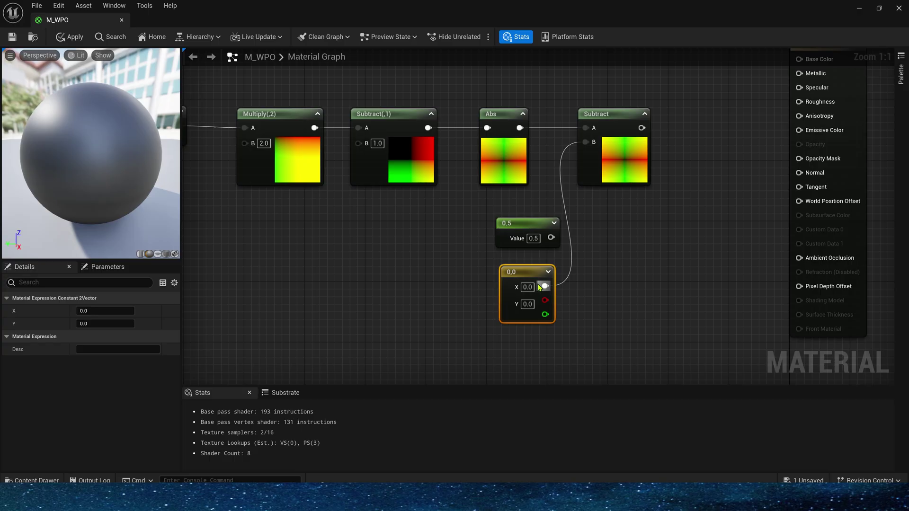
text(0.5)
key(Tab)
text(0.7)
key(Return)
drag(551, 238, 587, 142)
key(Delete)
- Move the whole node chain further away from the material output to make room for more nodes
scroll(497, 280, down, 2)
right_drag(481, 280, 575, 276)
drag(272, 124, 724, 286)
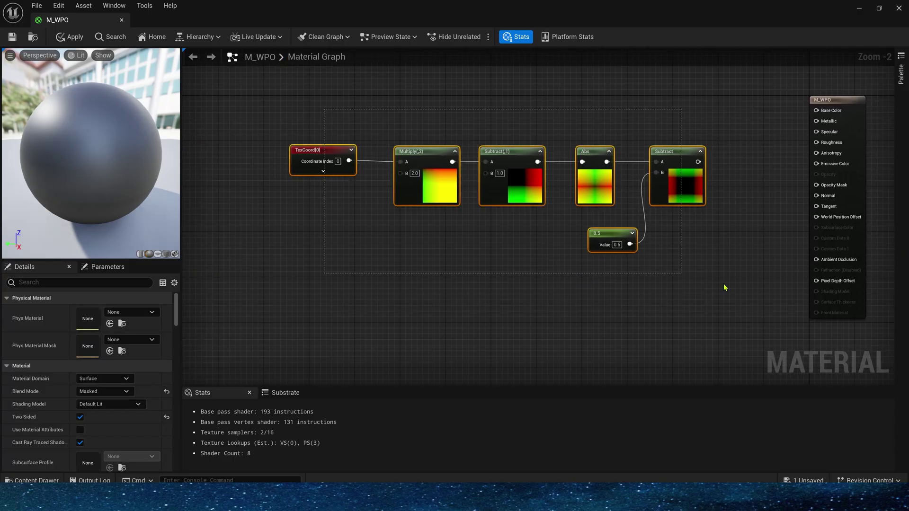
drag(663, 188, 403, 204)
click(452, 201)
- Feed the second Subtract into a Max node, align it with the chain and set its B value to 0
drag(436, 179, 514, 182)
text(max)
key(Return)
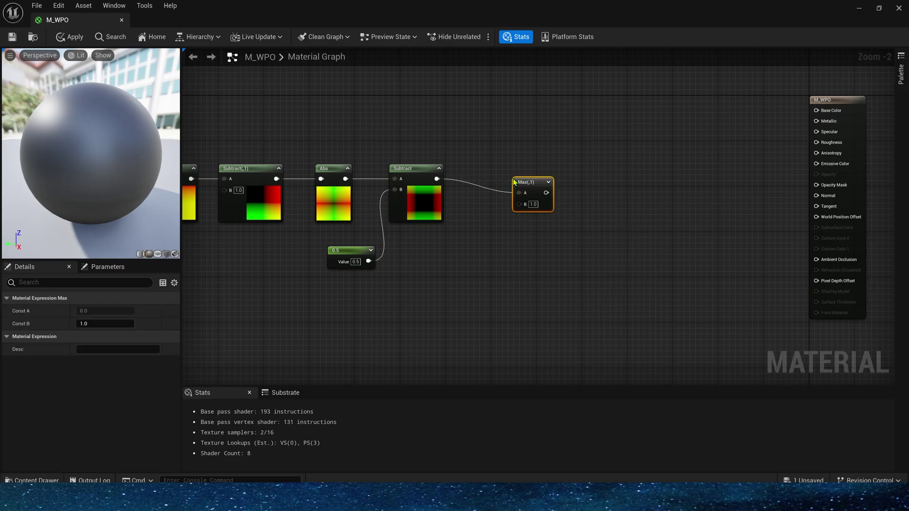
scroll(532, 183, up, 2)
drag(552, 183, 532, 165)
click(513, 194)
text(0)
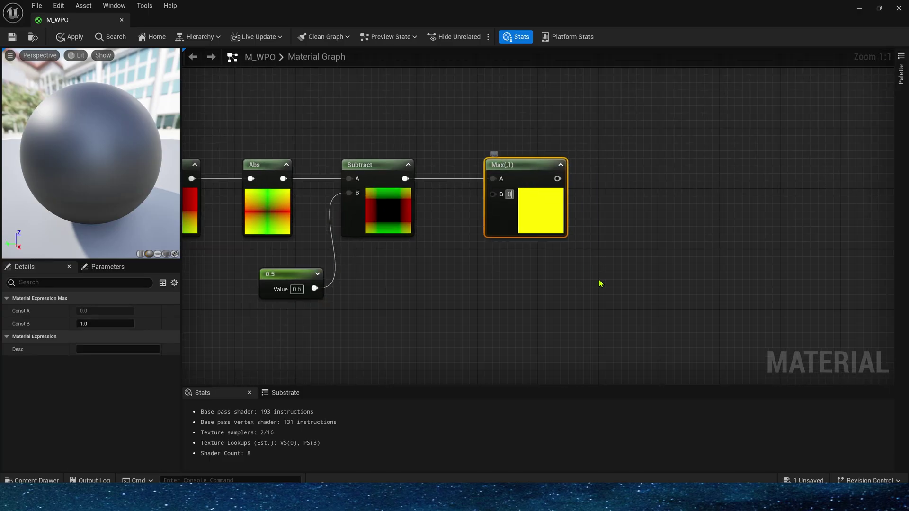
click(577, 275)
- Connect the Max output to a Length node and round the result up with a Ceil node
right_drag(485, 254, 425, 268)
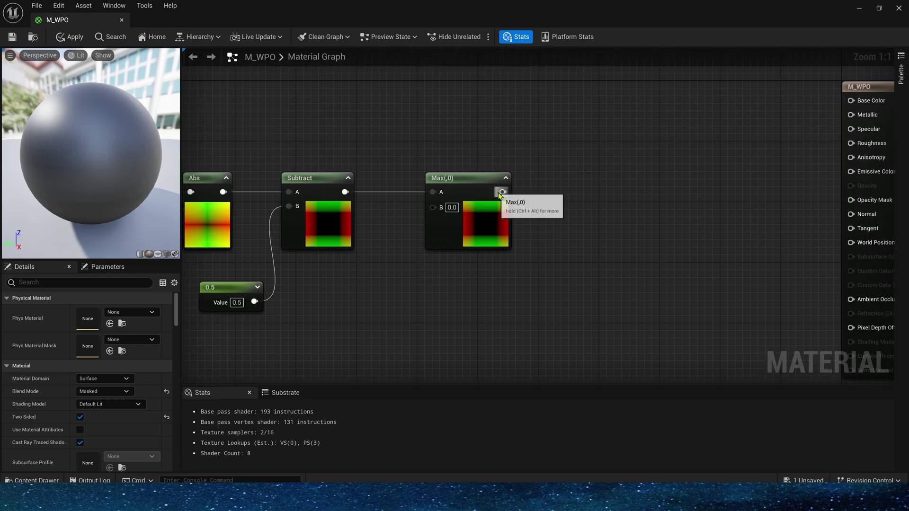
drag(503, 192, 568, 177)
text(leg)
key(BackSpace)
click(639, 296)
drag(477, 180, 454, 180)
drag(574, 173, 559, 171)
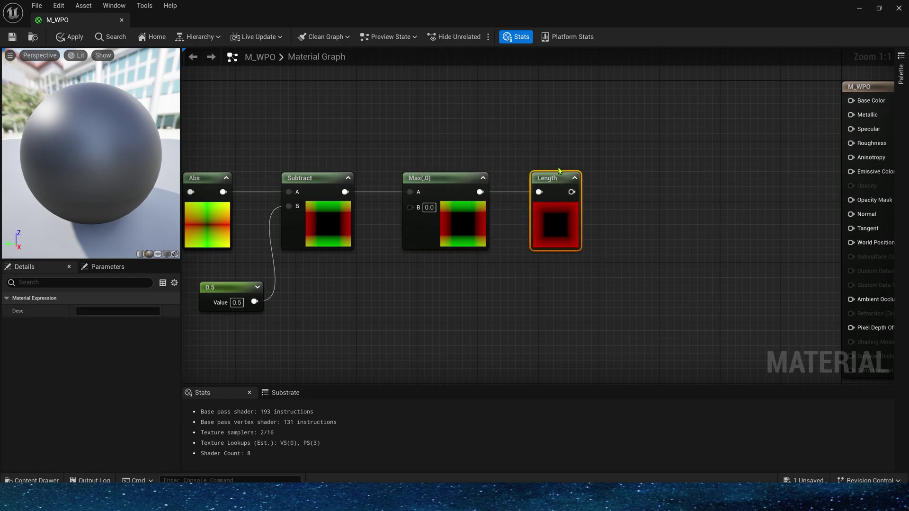
right_drag(552, 219, 469, 221)
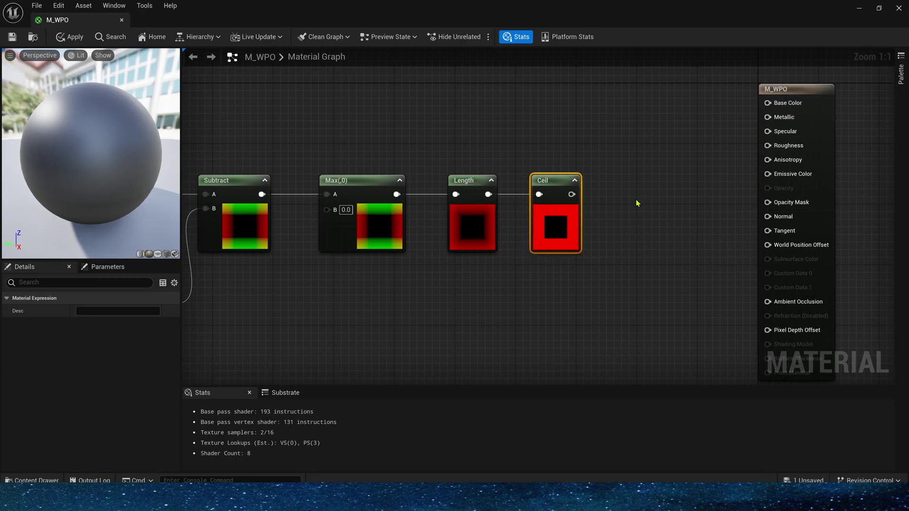
- Move the TexCoord node away from the Multiply by 2 node and break the connection between them
right_drag(500, 262, 588, 235)
scroll(588, 235, down, 1)
right_drag(371, 247, 859, 238)
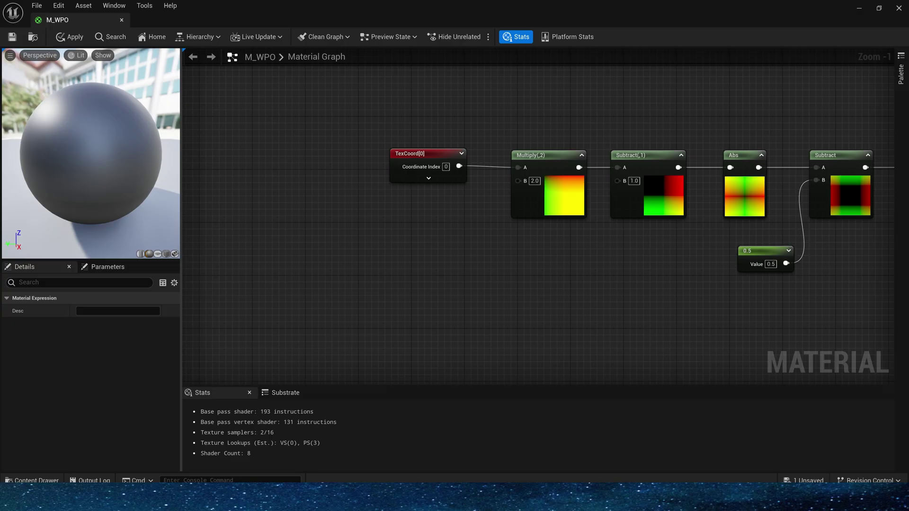
drag(394, 90, 463, 223)
right_drag(464, 224, 518, 245)
drag(515, 176, 288, 177)
alt+click(283, 189)
- Multiply the TexCoord by 8 with a new Multiply node and pass the result through a Frac node
scroll(386, 158, up, 1)
key(m)
click(322, 195)
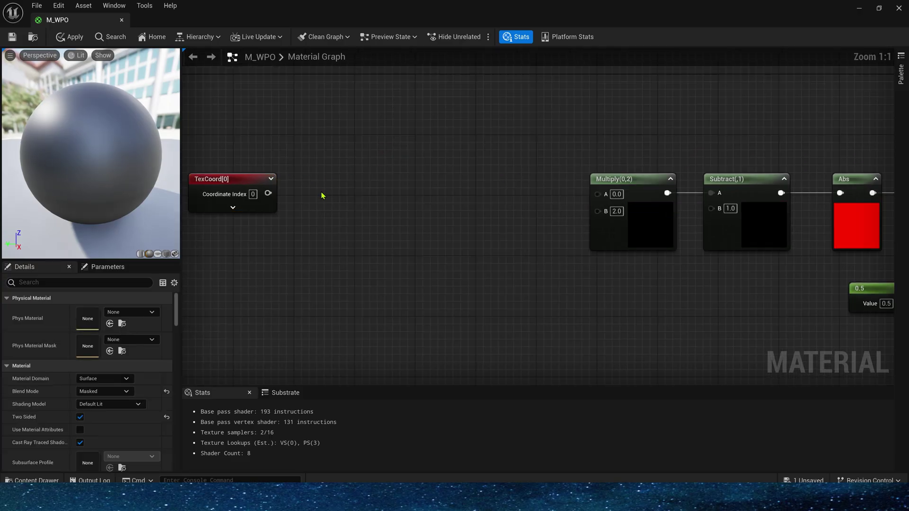
drag(362, 193, 421, 189)
text(frac)
key(Return)
click(430, 179)
click(390, 205)
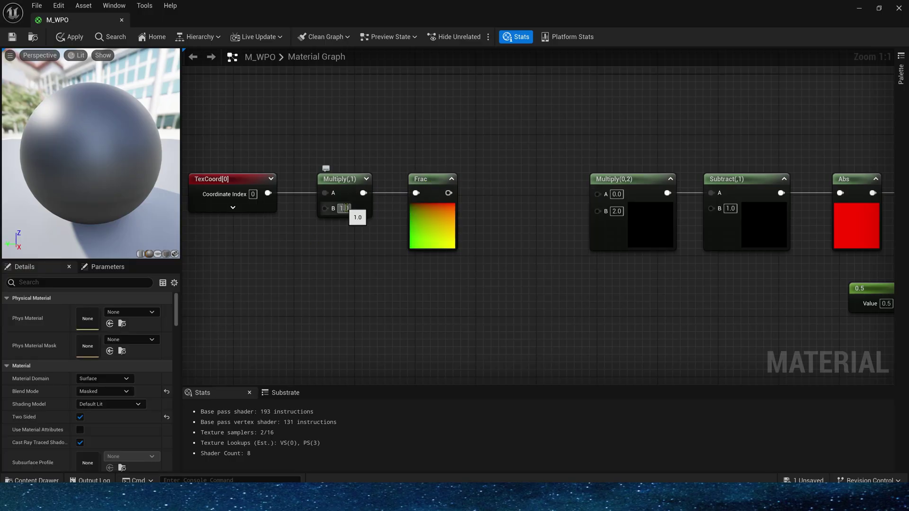
click(345, 208)
text(8)
key(Return)
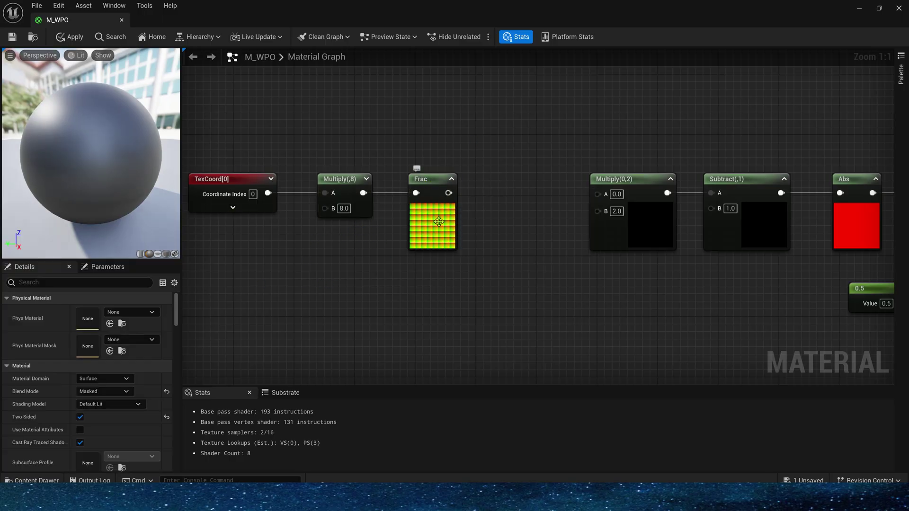
- Connect the Frac output to the A input of the Multiply by 2 node
mouse_move(478, 156)
mouse_down()
mouse_move(265, 282)
mouse_move(474, 161)
mouse_up()
click(288, 282)
drag(428, 179, 598, 194)
click(551, 221)
- Preview the Ceil node's output on a plane in the material preview
right_drag(598, 275, 189, 284)
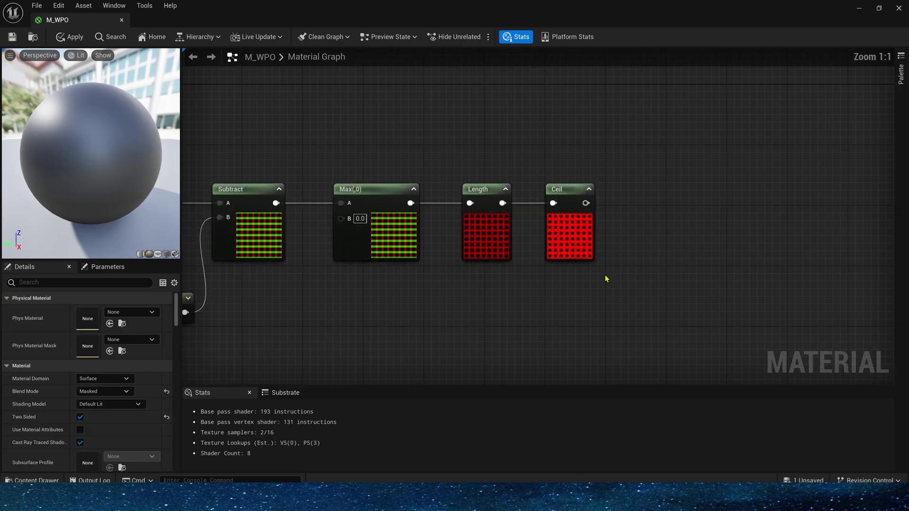
right_click(561, 197)
click(596, 205)
click(158, 255)
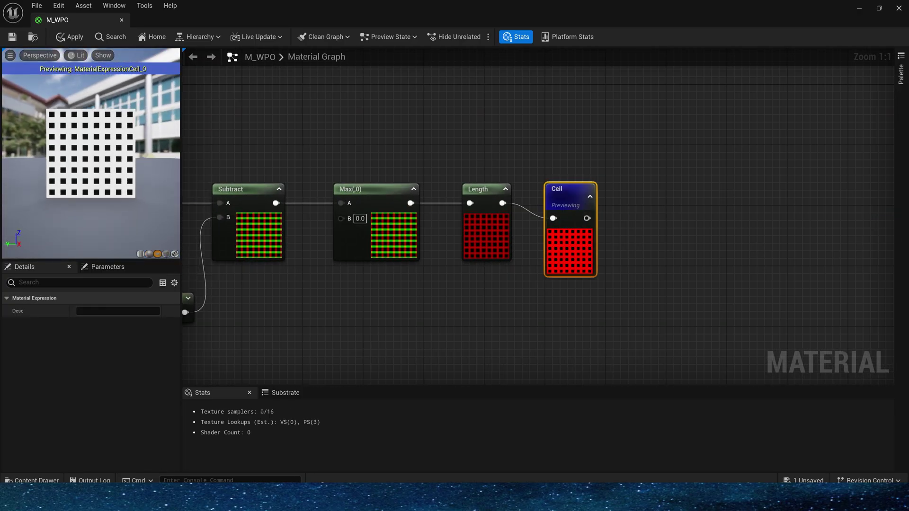
- Change the 0.5 constant feeding the second Subtract to thin the grid lines
right_drag(201, 303, 389, 262)
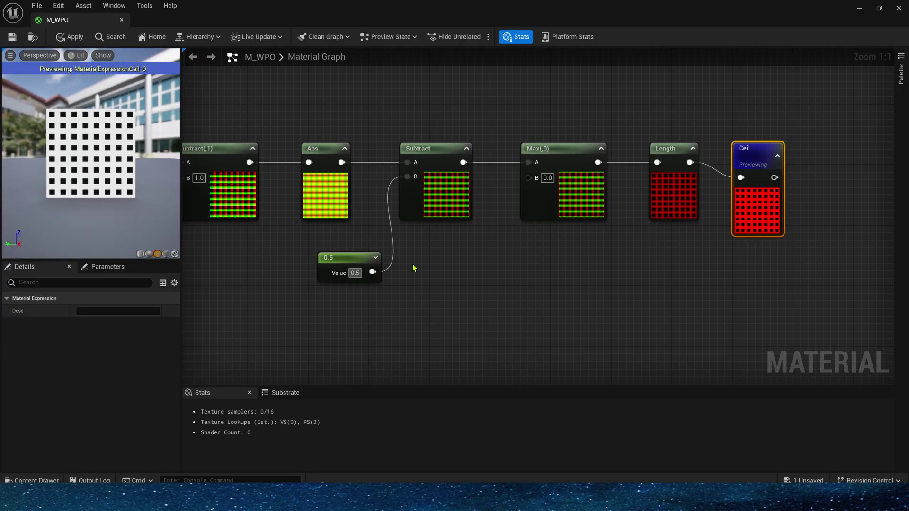
right_drag(450, 272, 297, 286)
- Align the Ceil node with the chain and invert its output with a 1-x (OneMinus) node
right_drag(538, 258, 405, 265)
drag(467, 181, 467, 166)
click(501, 173)
drag(487, 184, 534, 188)
text(1)
key(Return)
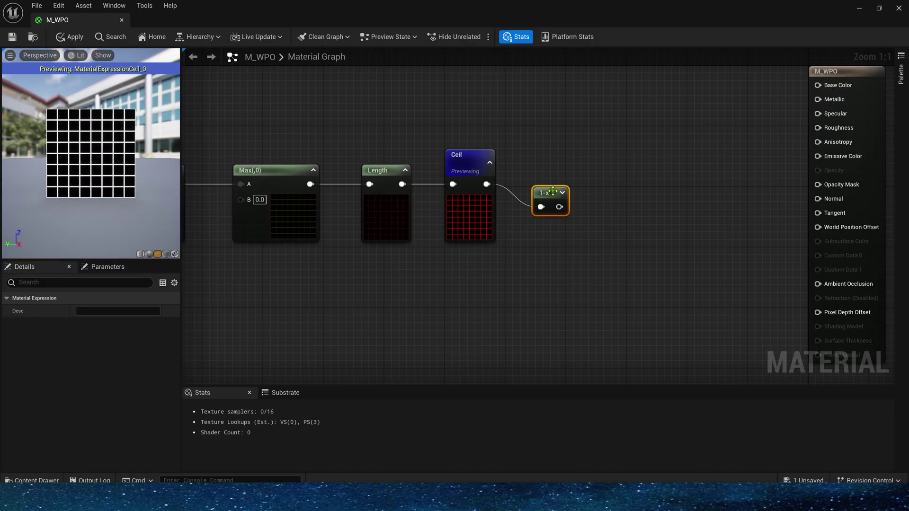
- Preview the 1-x node's output on the plane in the material preview
right_click(532, 178)
click(587, 189)
scroll(112, 152, up, 2)
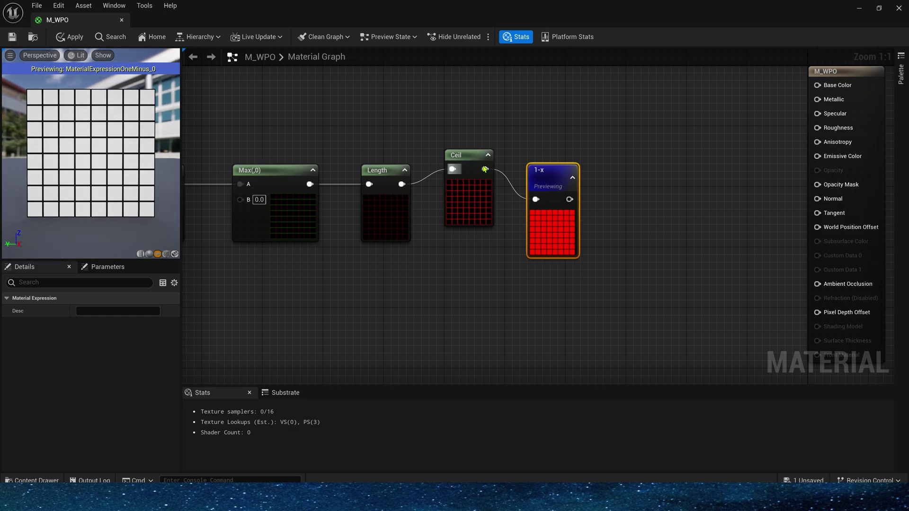
- Add a Saturate node after the 1-x node and connect its output to Opacity Mask
right_drag(606, 136, 463, 152)
drag(426, 215, 472, 216)
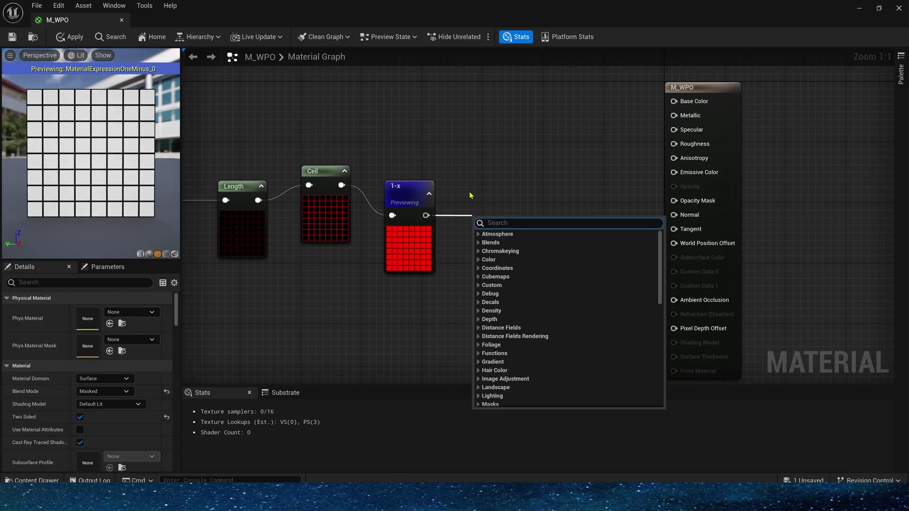
text(sat)
key(Return)
drag(415, 191, 415, 176)
click(504, 145)
drag(508, 207, 674, 200)
- Stop previewing the 1-x node and inspect the opacity-masked tiles on the preview mesh
right_click(405, 177)
click(435, 195)
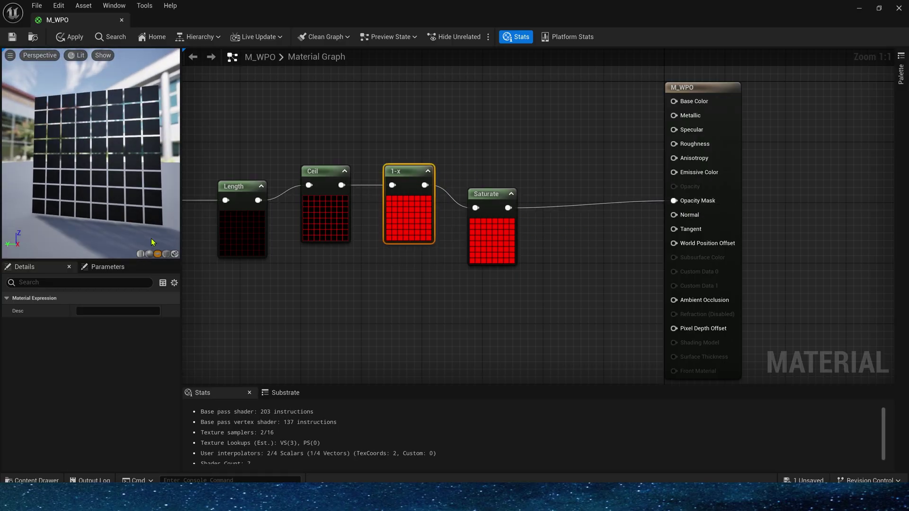
drag(90, 152, 130, 125)
drag(89, 151, 119, 153)
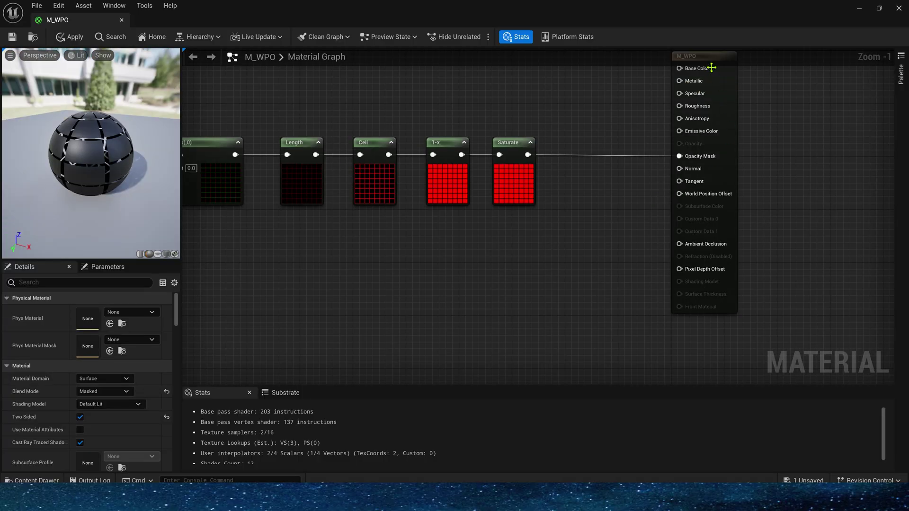
- Shift the material result node aside and feed Saturate's output into the A input of a new Multiply node
drag(714, 67, 814, 67)
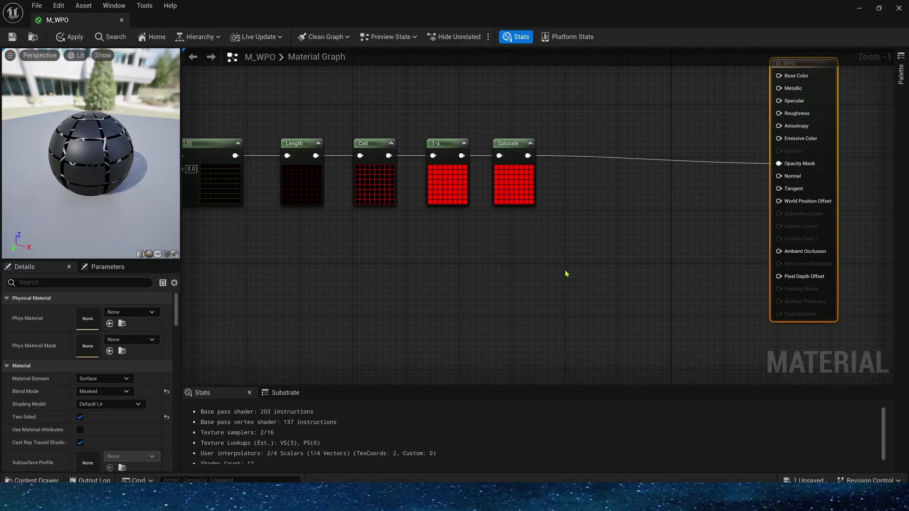
right_drag(562, 267, 559, 231)
key(m)
click(500, 243)
drag(541, 156, 495, 201)
click(522, 201)
drag(530, 246, 590, 199)
drag(524, 119, 569, 213)
- Add a VertexNormalWS node and connect it to the new Multiply node's B input
right_click(455, 261)
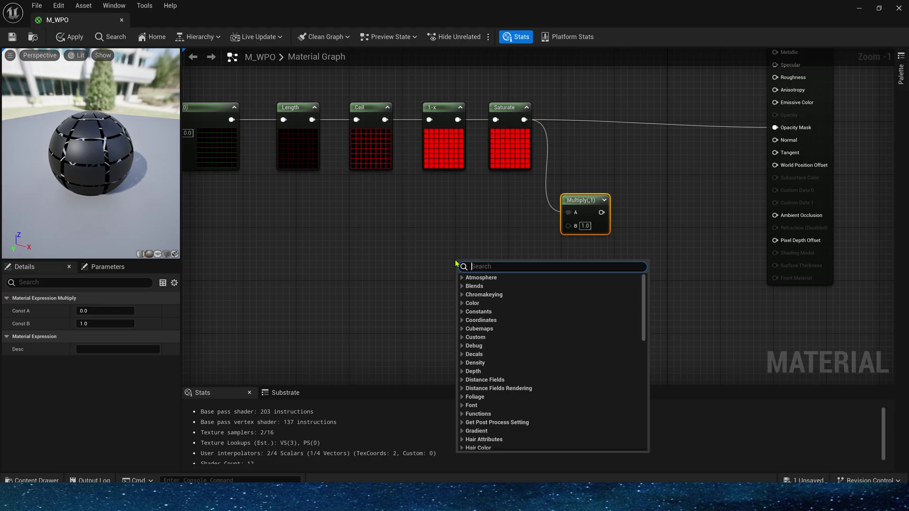
text(ws)
click(499, 330)
drag(502, 284, 568, 225)
drag(93, 158, 66, 102)
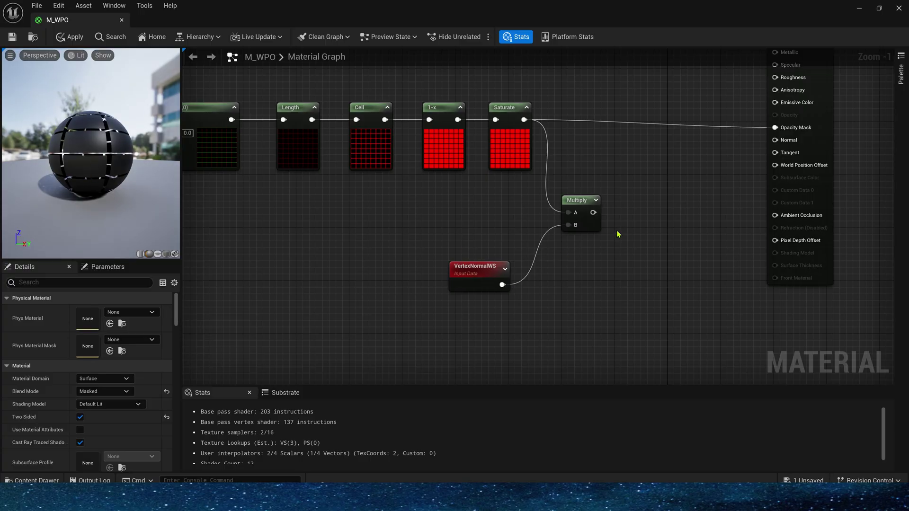
- Multiply the normal-based result by 100 with a second Multiply node and connect it to World Position Offset
key(m)
click(627, 208)
drag(593, 213, 776, 166)
text(100)
click(662, 271)
drag(646, 195, 645, 207)
- Line up the Multiply by 100 node with the Multiply before it and move the material result node further away
scroll(95, 143, up, 4)
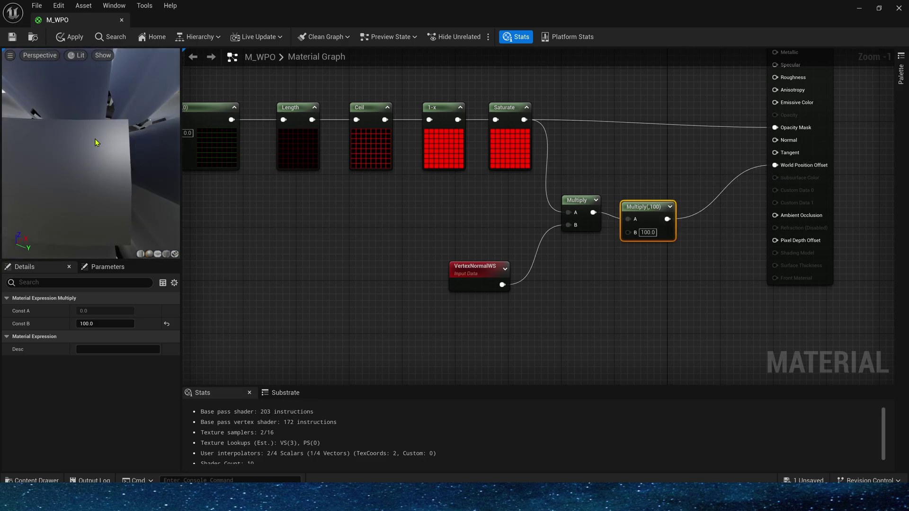
scroll(97, 151, down, 8)
drag(97, 151, 21, 185)
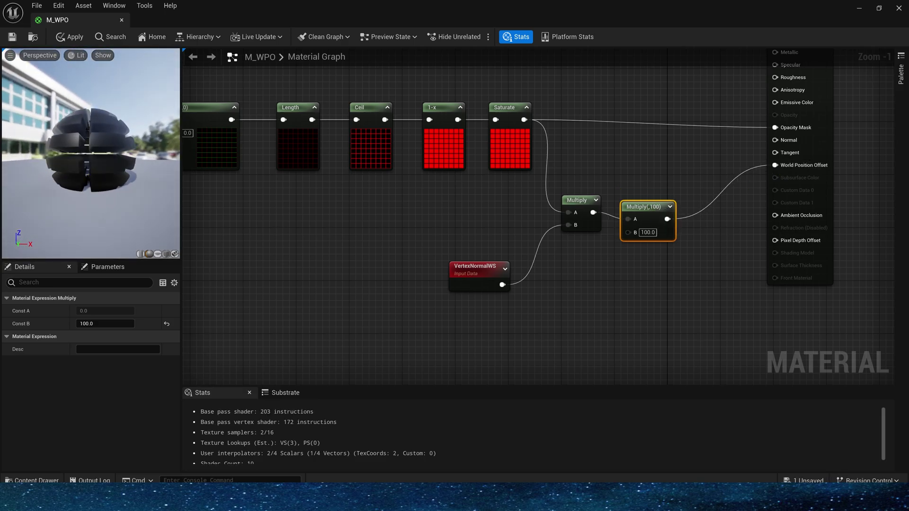
key(q)
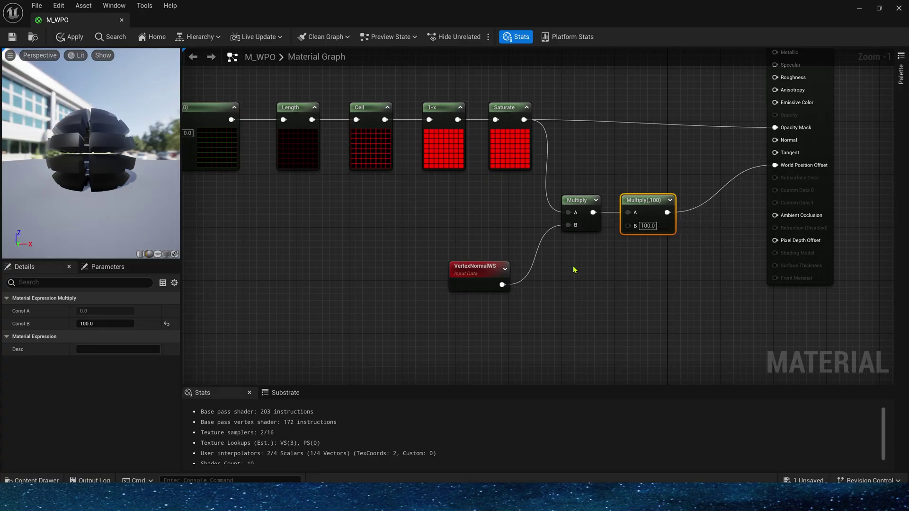
scroll(597, 284, down, 2)
right_drag(597, 284, 427, 262)
drag(590, 67, 653, 71)
drag(526, 181, 379, 266)
drag(304, 321, 495, 228)
click(545, 255)
scroll(385, 162, up, 2)
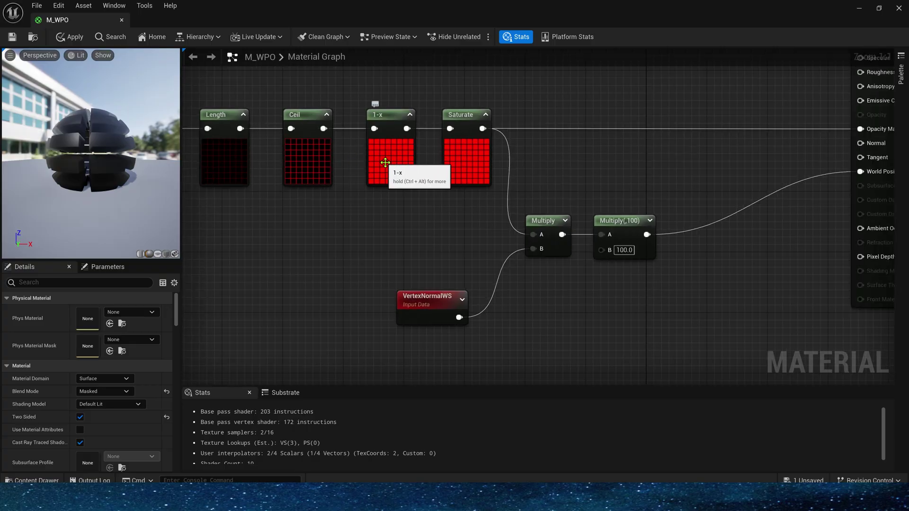
- Add another Multiply node and connect the Multiply by 100 output to its A input
right_drag(564, 288, 468, 243)
key(m)
click(585, 203)
drag(549, 189, 593, 224)
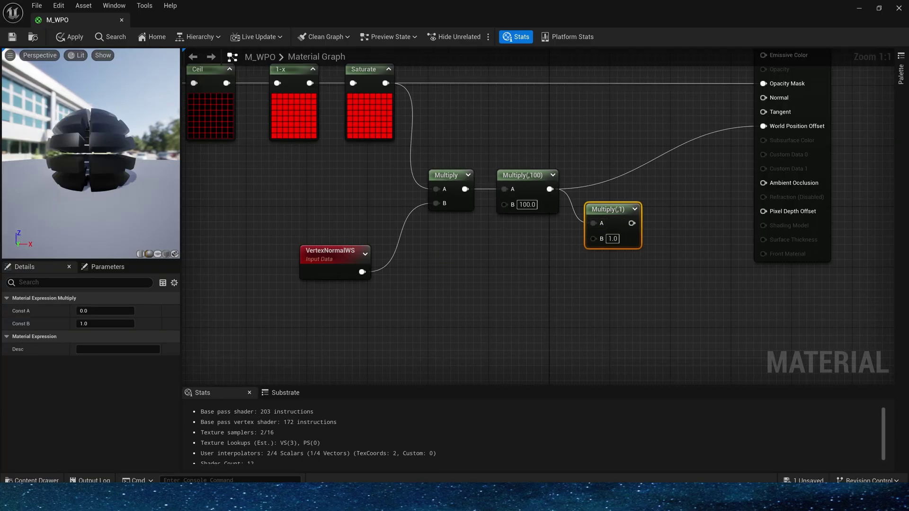
click(489, 292)
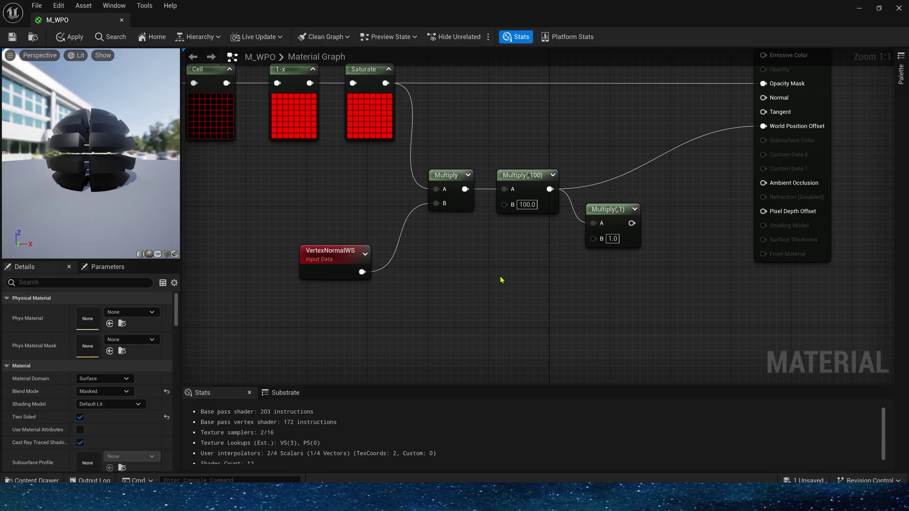
- Add a Texture Sample node below and assign it the Good64x64Tiling noise texture
key(t)
click(500, 276)
click(139, 388)
key(Escape)
click(140, 389)
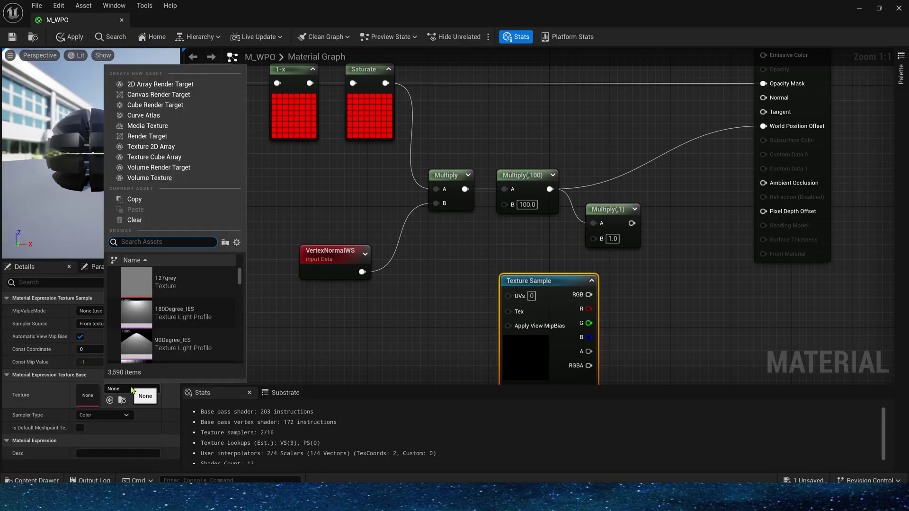
text(noise)
click(185, 345)
right_drag(492, 342, 515, 268)
drag(527, 274, 501, 314)
right_drag(502, 315, 561, 309)
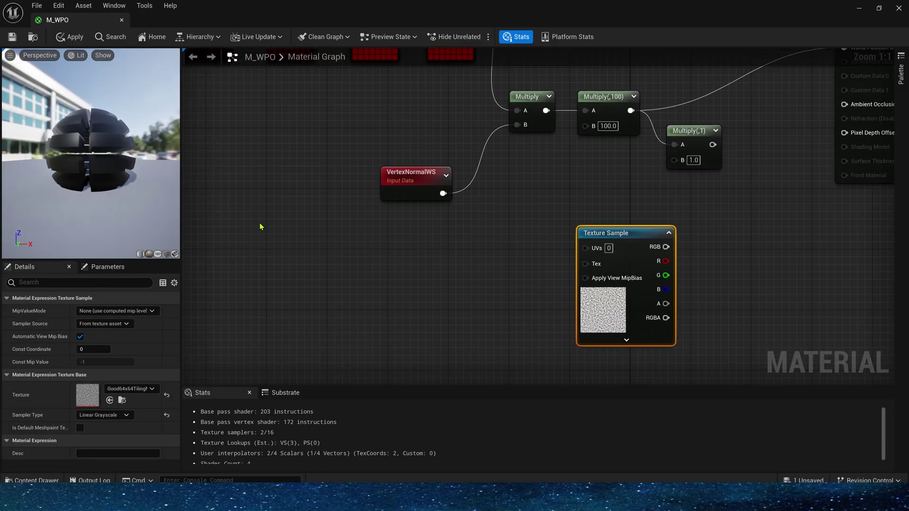
- Build a chain of TexCoord, Multiply and Floor nodes beside the Texture Sample
click(261, 224)
click(382, 223)
drag(336, 240, 522, 247)
click(474, 256)
text(fl)
click(504, 325)
- Add a Divide node after Floor and connect its output to the Texture Sample's UVs
key(d)
click(516, 230)
drag(559, 248, 585, 246)
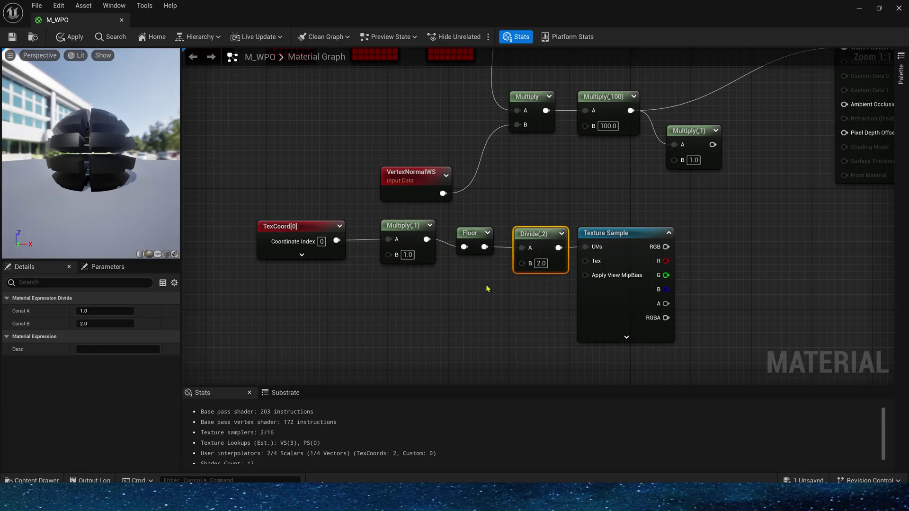
- Set the B value of the noise chain's Multiply and Divide nodes to 8
click(487, 288)
click(408, 255)
text(8)
click(542, 263)
text(8)
key(Return)
- Move the TexCoord, Multiply and Floor nodes in line with the Divide node
drag(284, 206, 505, 281)
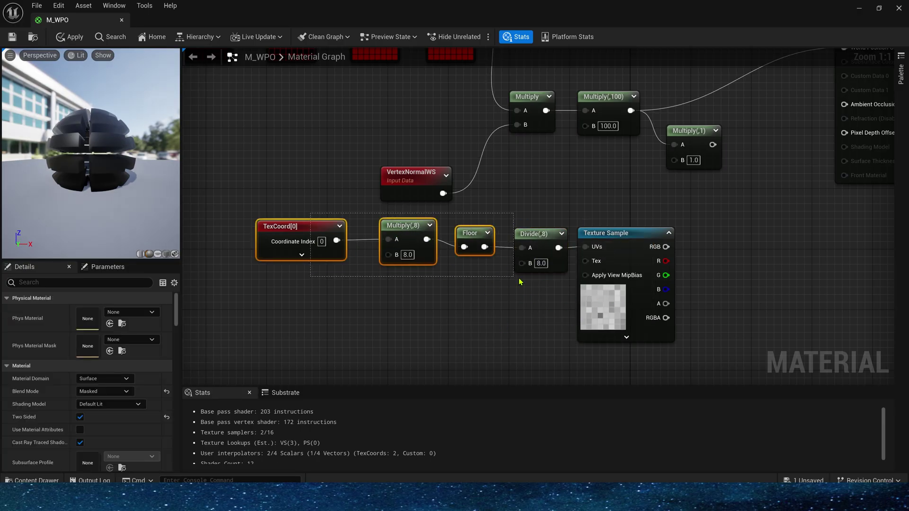
drag(411, 227, 411, 234)
click(424, 290)
- Add a Constant of 8 and connect it to the B inputs of the noise chain's Multiply and Divide nodes
click(324, 301)
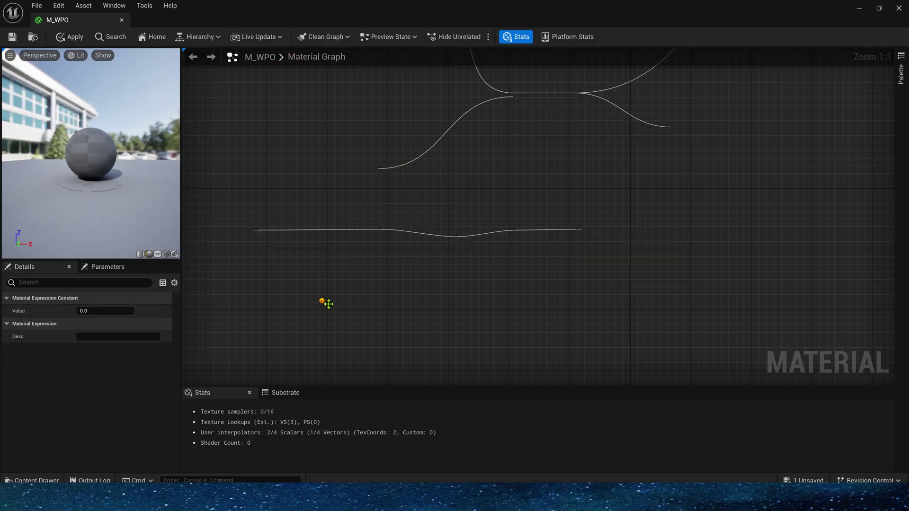
click(360, 322)
text(8)
key(Return)
drag(377, 321, 521, 263)
scroll(412, 295, down, 1)
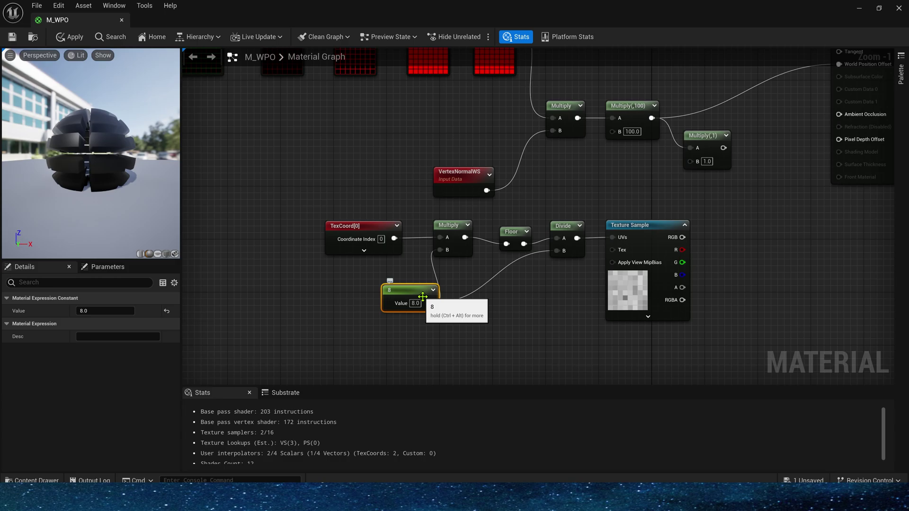
- Drive the grid chain's first Multiply B input with a Constant node and move the noise texture chain away from the result node
right_drag(422, 297, 420, 120)
click(326, 142)
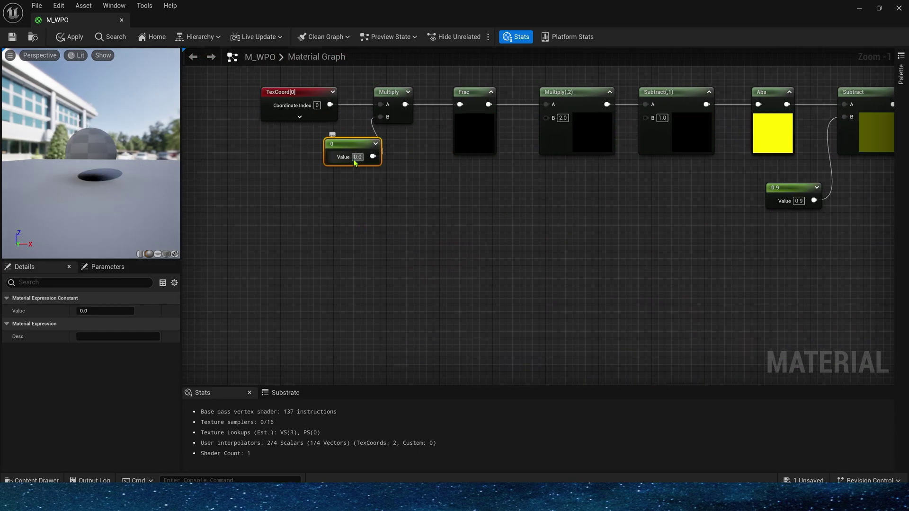
drag(355, 162, 472, 219)
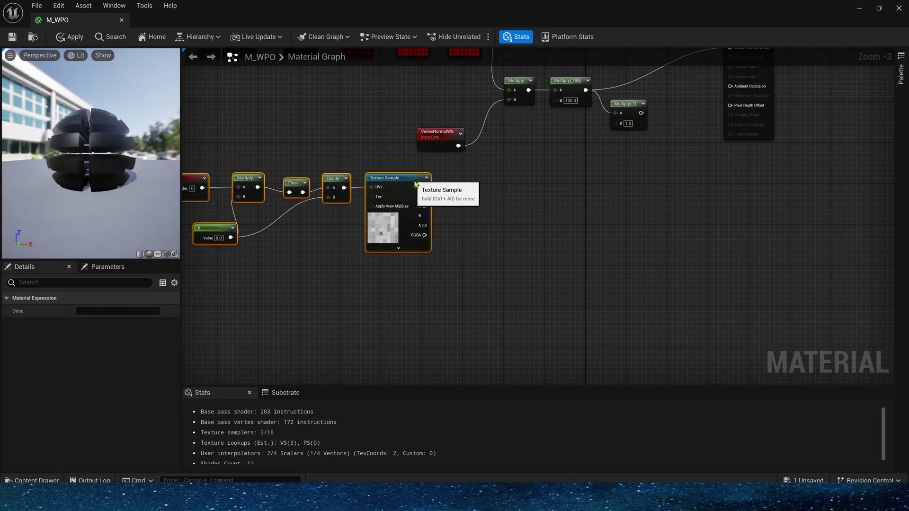
scroll(426, 189, up, 2)
click(398, 198)
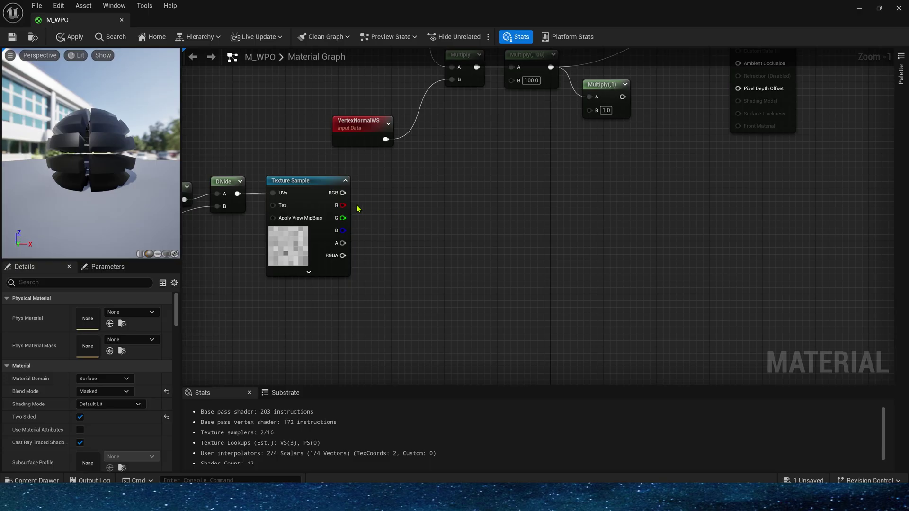
- Subtract 0.1 from the Texture Sample's R output and connect the Subtract node to a new Add node's A input
drag(343, 205, 395, 206)
text(sub)
key(Return)
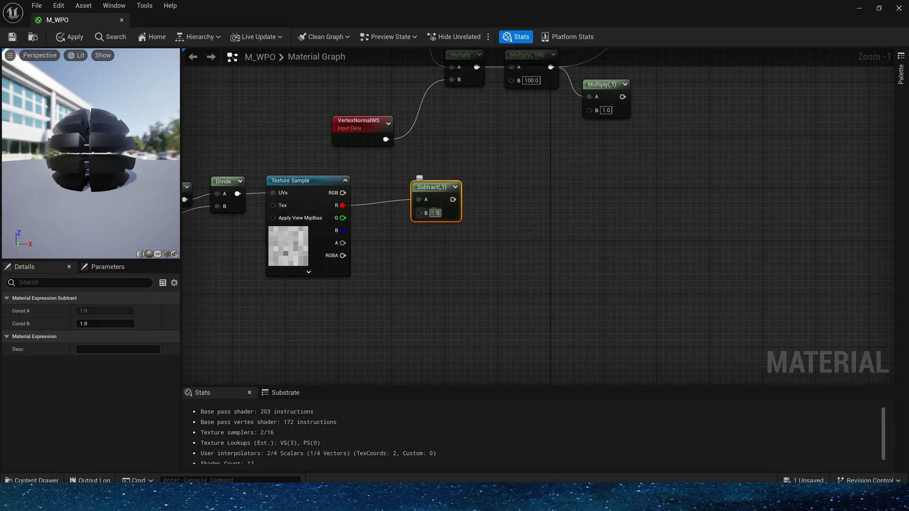
drag(451, 188, 445, 201)
click(520, 217)
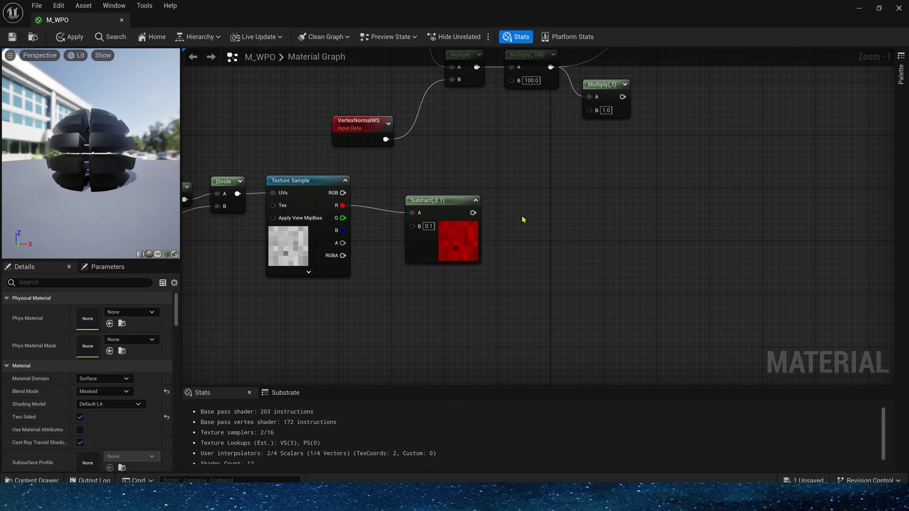
click(526, 211)
drag(552, 211, 571, 212)
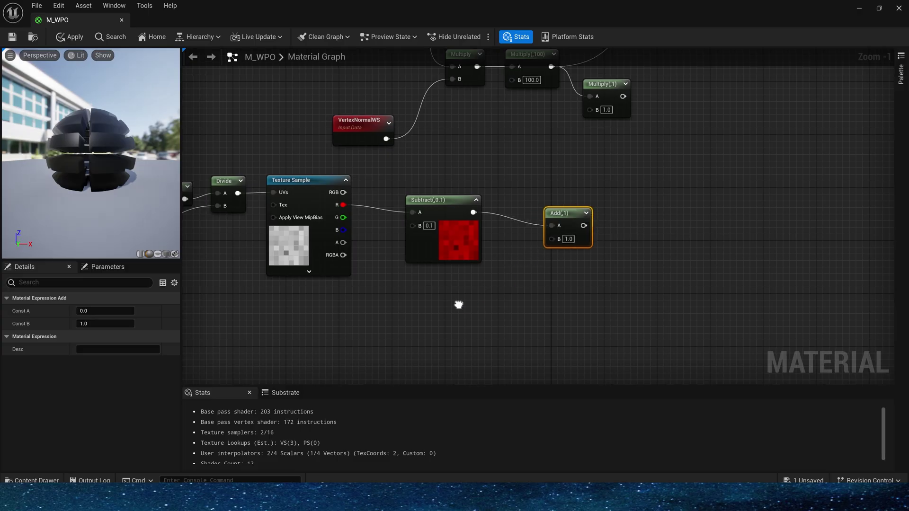
- Add a Time node below the Texture Sample and connect it to a new Multiply node
right_drag(459, 304, 522, 238)
right_click(412, 248)
text(tim)
key(Return)
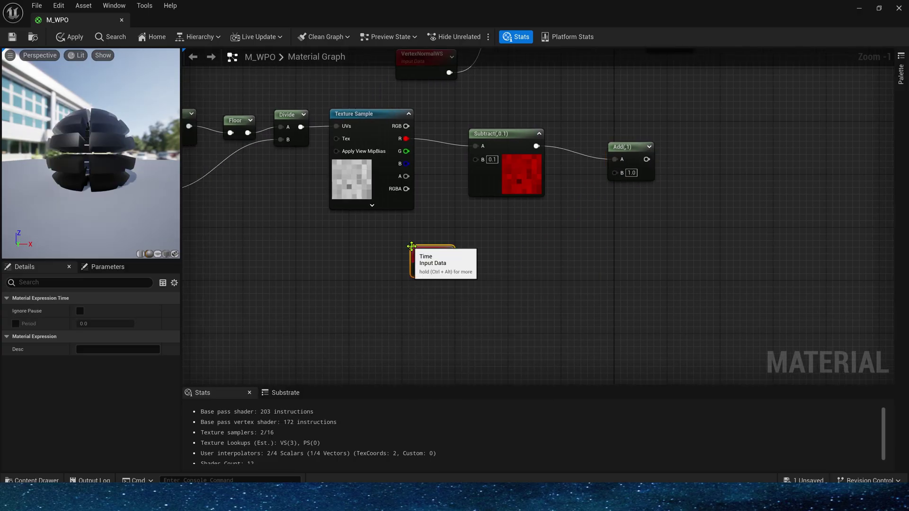
click(445, 263)
key(m)
click(425, 257)
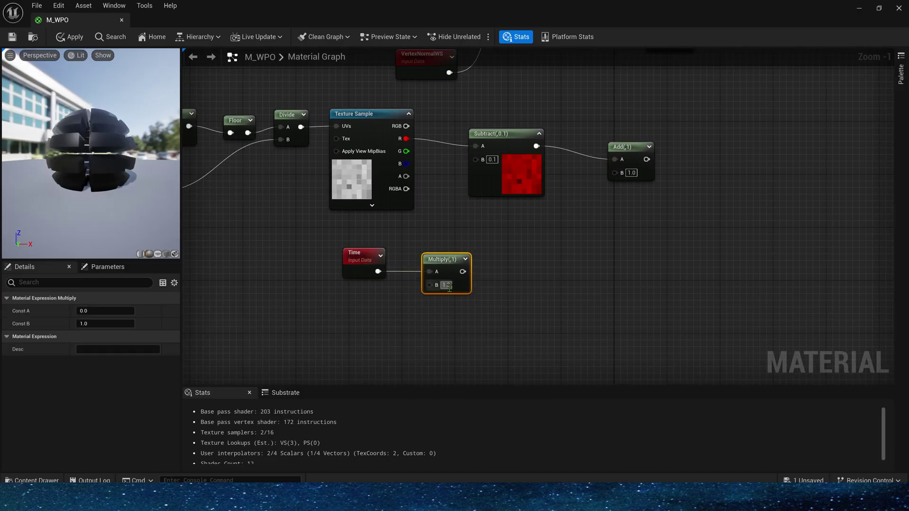
- Set the time Multiply's B value to 0.2 and connect its output to a Frac node
drag(454, 271, 492, 277)
text(fra)
key(Return)
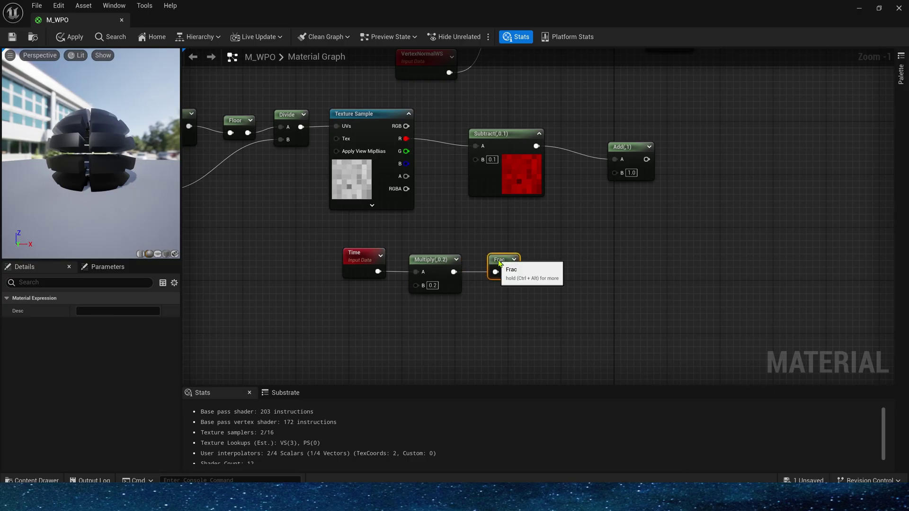
right_drag(564, 267, 486, 258)
click(486, 257)
key(m)
click(491, 249)
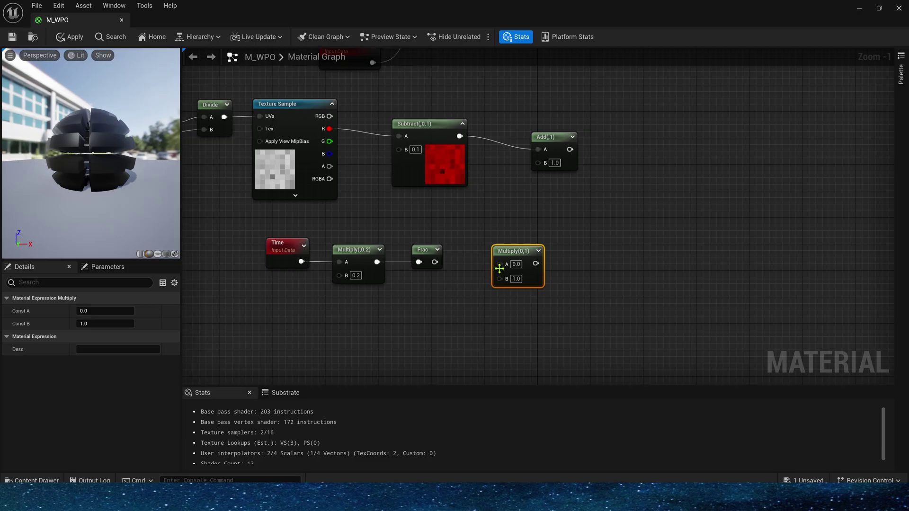
key(Delete)
- Combine Frac with its 1-x inverse in a Min node and connect Min to the Add node's B input
drag(434, 261, 475, 266)
text(min)
key(Return)
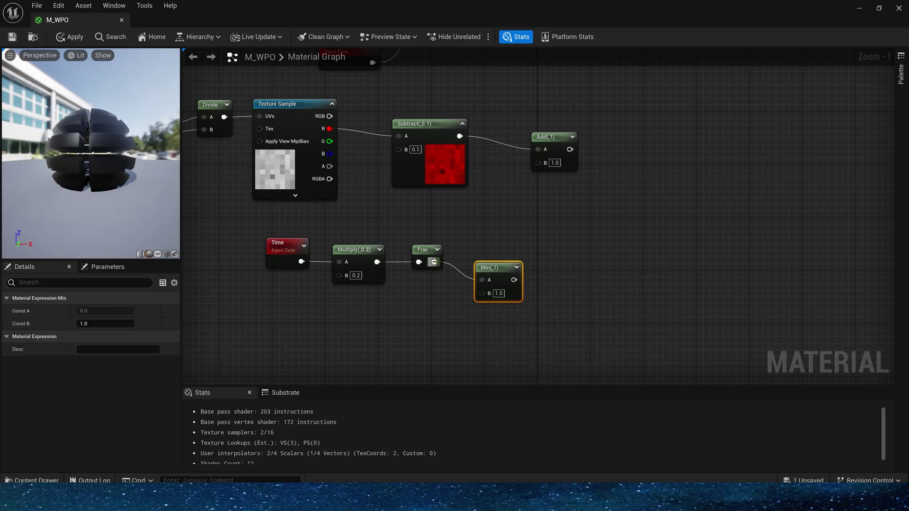
text(1-)
drag(450, 283, 511, 275)
key(Return)
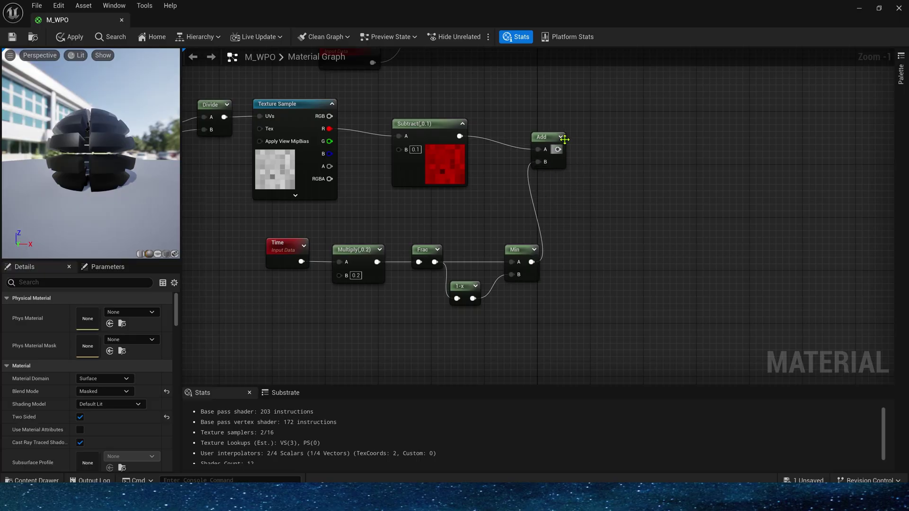
- Line up the Add node with Subtract, its preview expanded, and set Subtract's B value to 0.3
click(562, 138)
click(561, 138)
drag(569, 150, 576, 137)
click(611, 210)
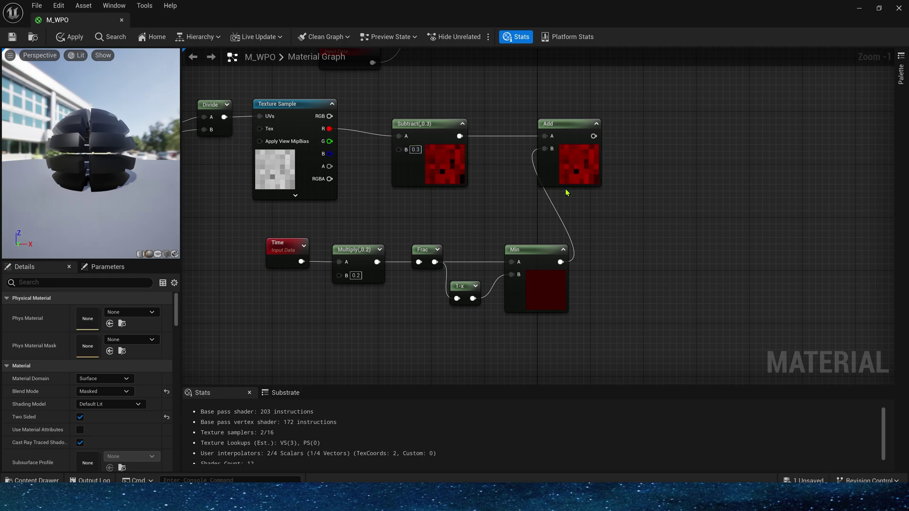
- Move the TexCoord-to-Divide chain away from the Texture Sample to open a gap, and straighten its nodes
right_drag(420, 212, 521, 208)
scroll(516, 221, down, 2)
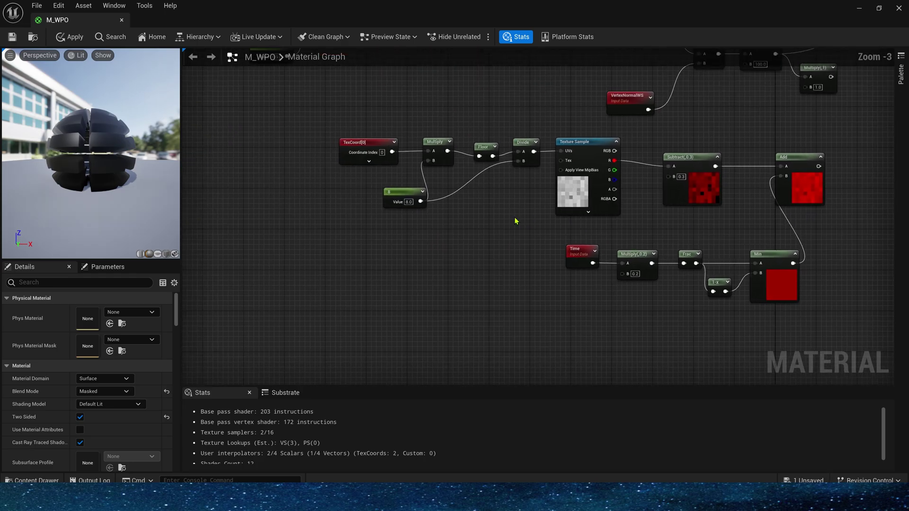
drag(507, 225, 527, 228)
click(426, 136)
drag(520, 143, 405, 147)
click(478, 127)
drag(550, 123, 648, 234)
click(487, 162)
scroll(486, 163, up, 3)
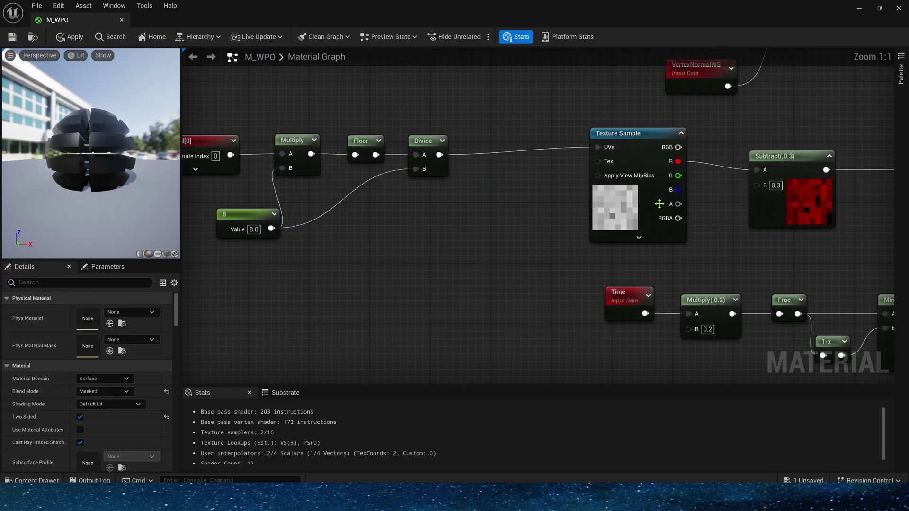
- Insert a Panner node with Speed X 0.02 between the Divide node and the Texture Sample's UVs
right_drag(484, 212, 409, 242)
key(p)
click(407, 173)
drag(364, 185, 461, 184)
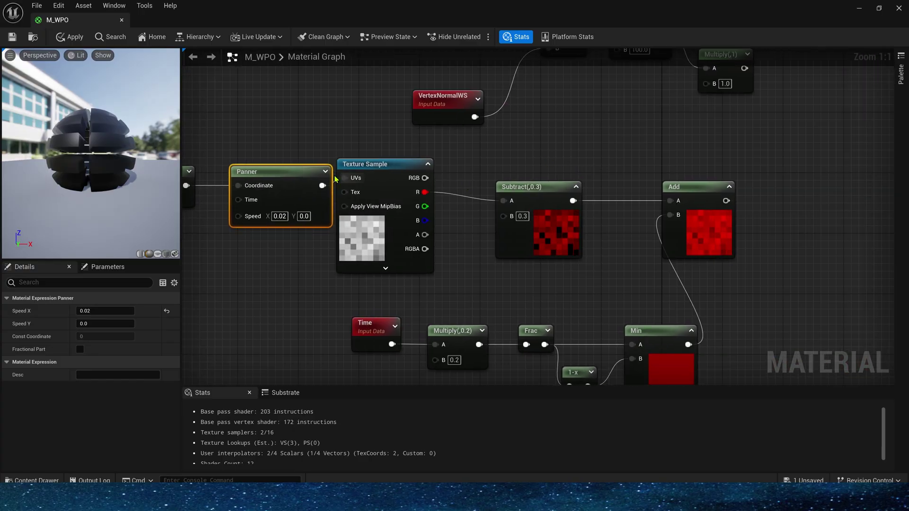
- Preview the Add node's output on the plane mesh, and stop previewing that node
click(335, 143)
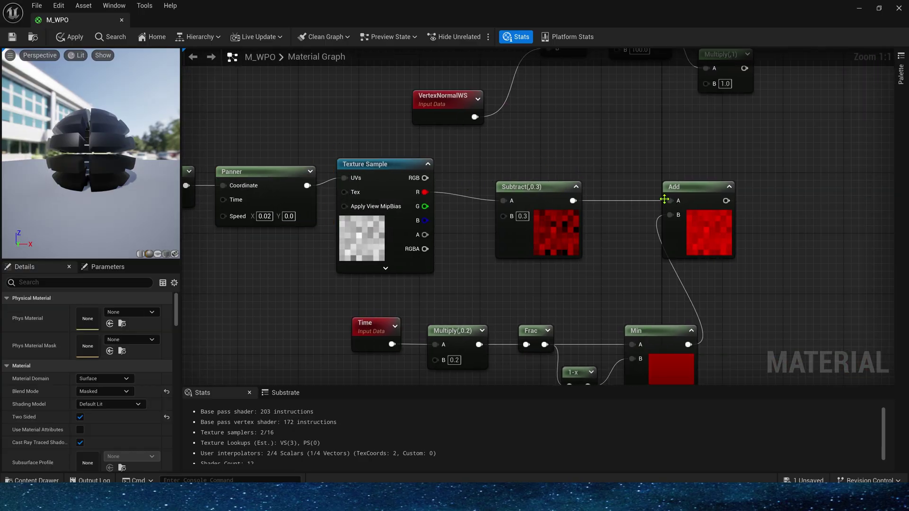
right_drag(704, 215, 622, 184)
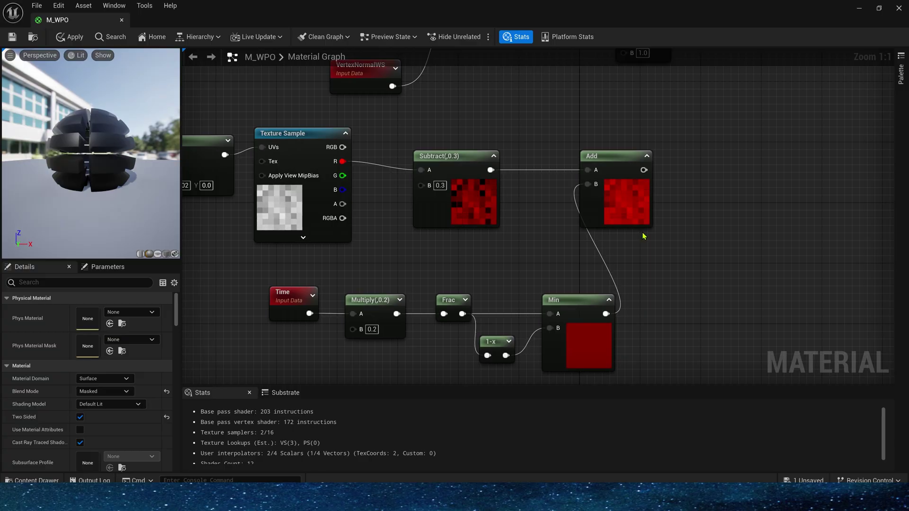
right_click(618, 171)
click(640, 175)
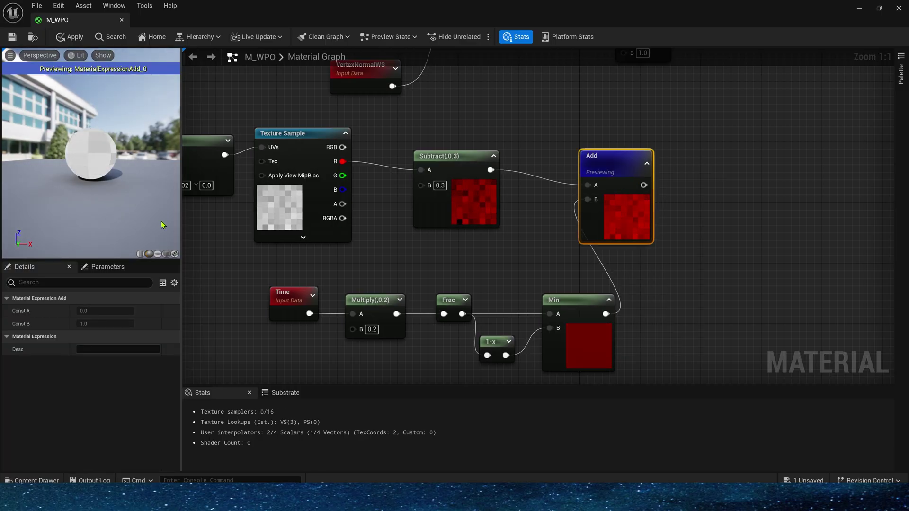
drag(116, 197, 163, 198)
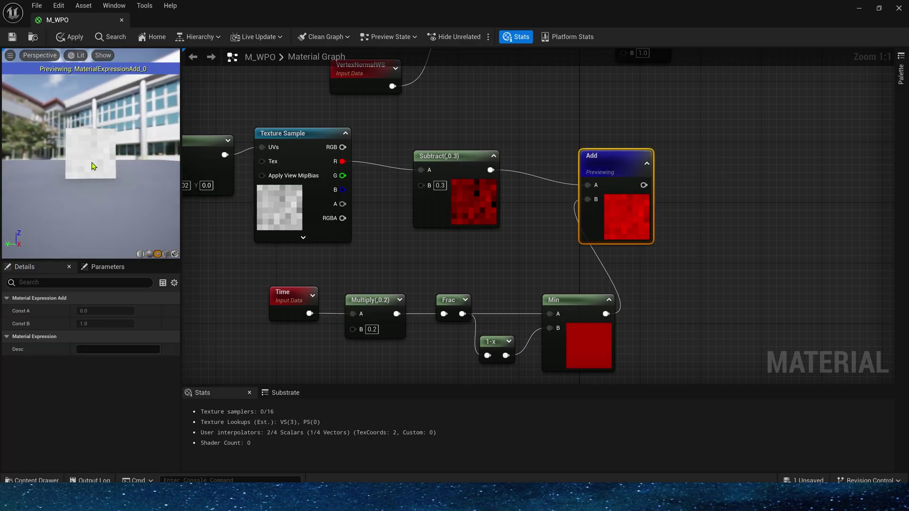
scroll(616, 208, down, 1)
right_click(614, 176)
click(635, 192)
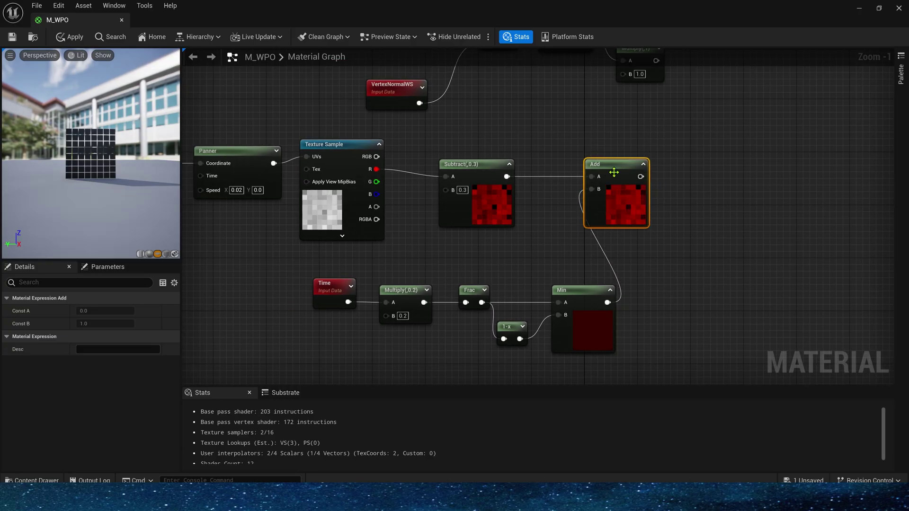
- Connect the Add node's output to the B input of the Multiply feeding World Position Offset, and line up that Multiply with its row
scroll(367, 237, down, 2)
drag(562, 292, 561, 289)
drag(538, 278, 482, 273)
right_drag(604, 166, 569, 261)
click(568, 260)
drag(530, 210, 528, 205)
drag(537, 185, 551, 167)
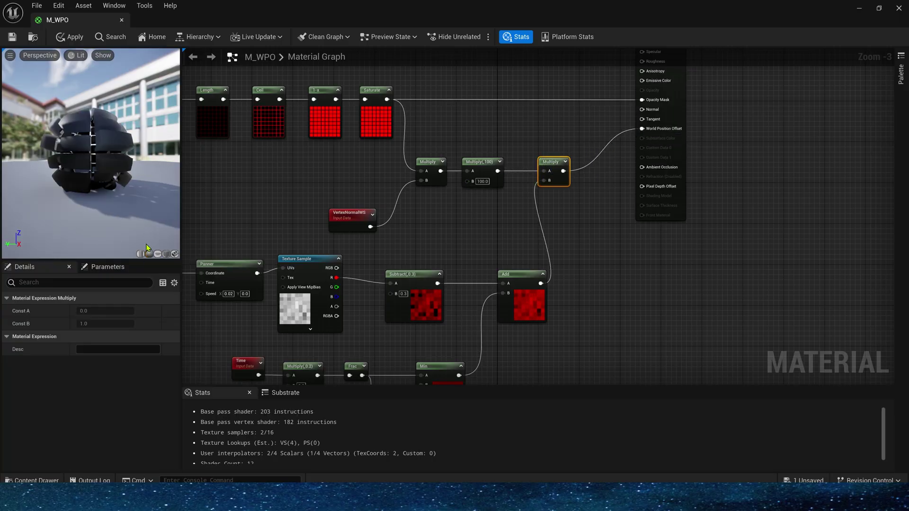
- Inspect the displaced tiles on the sphere preview and shift the Time node chain so it starts beneath the Panner
drag(77, 163, 102, 165)
right_drag(402, 331, 564, 241)
drag(578, 191, 573, 186)
drag(678, 184, 673, 179)
drag(388, 260, 631, 350)
right_drag(199, 194, 411, 322)
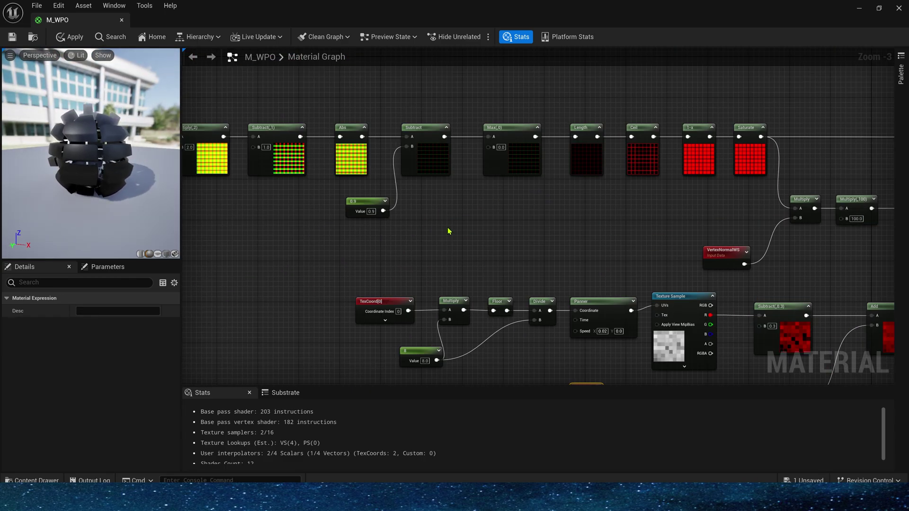
- Duplicate the Subtract, Max, Length, Ceil, 1-x and Saturate chain and place the copy above the original row
right_drag(479, 85, 696, 182)
right_drag(466, 180, 224, 109)
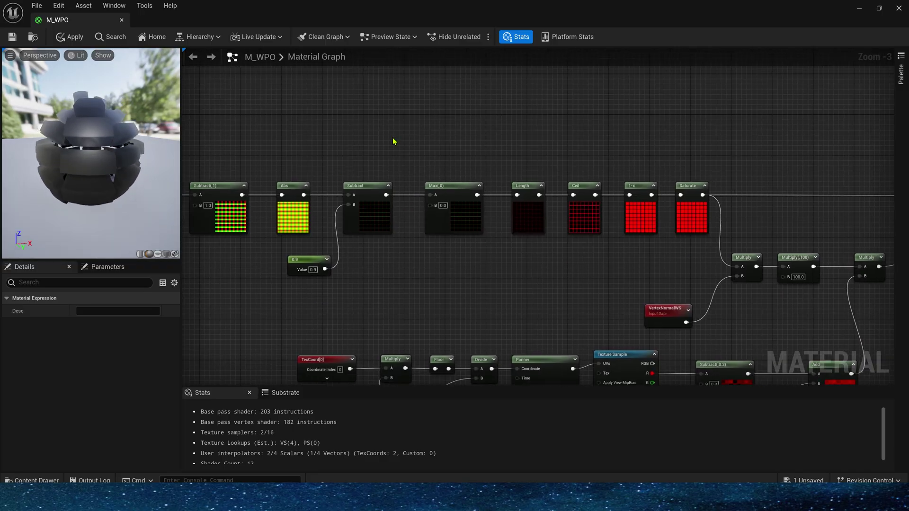
right_drag(393, 138, 387, 157)
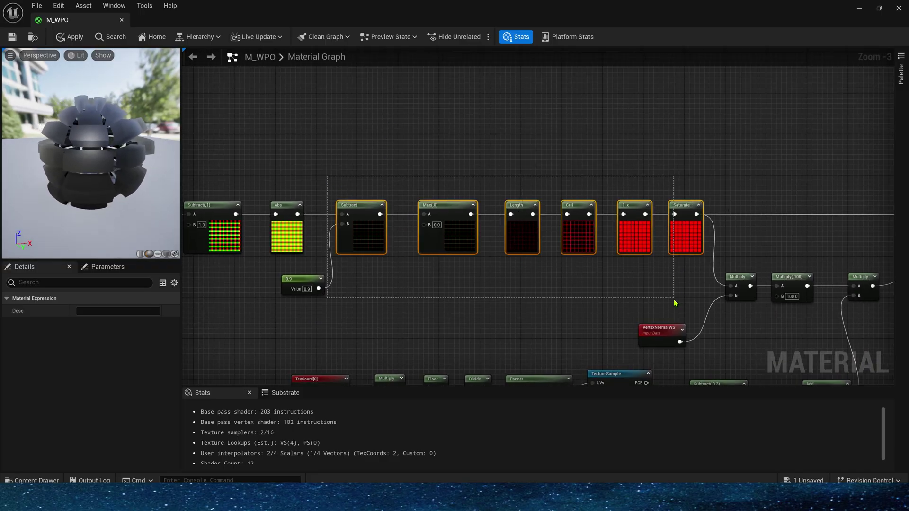
right_drag(451, 116, 448, 157)
key(ctrl+v)
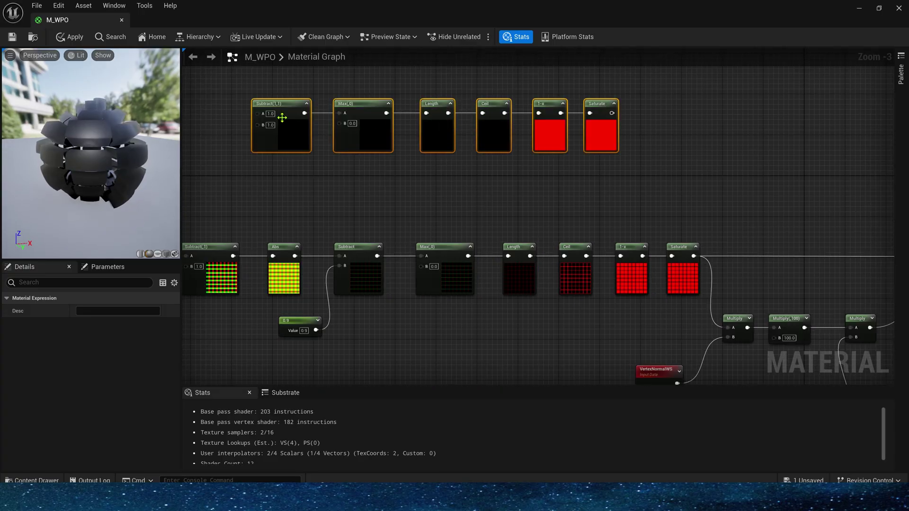
drag(278, 113, 352, 111)
- Connect Abs to the copied Subtract's A input and set its B value to 0.7
click(326, 196)
scroll(327, 199, up, 1)
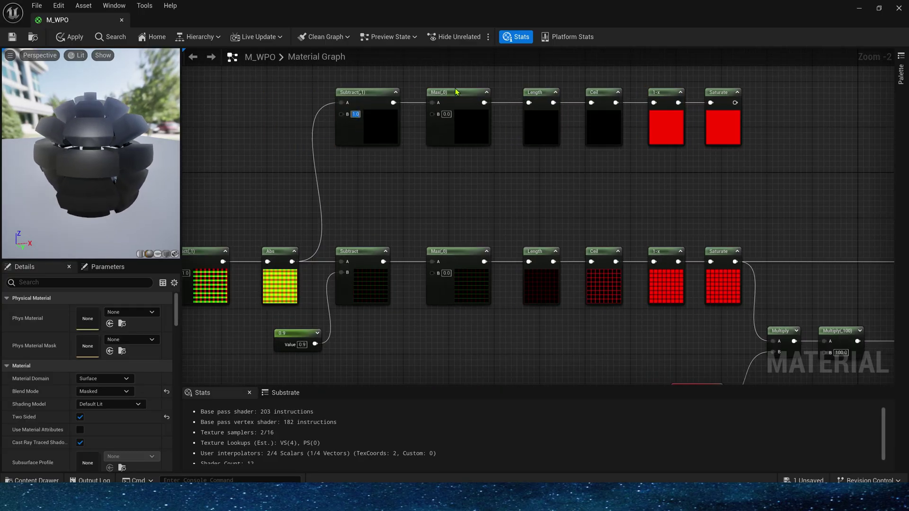
text(0.7)
key(Return)
- Add a Lerp node beyond the copied chain and connect the copied Saturate to its Alpha input
right_drag(729, 137, 495, 160)
scroll(495, 159, up, 2)
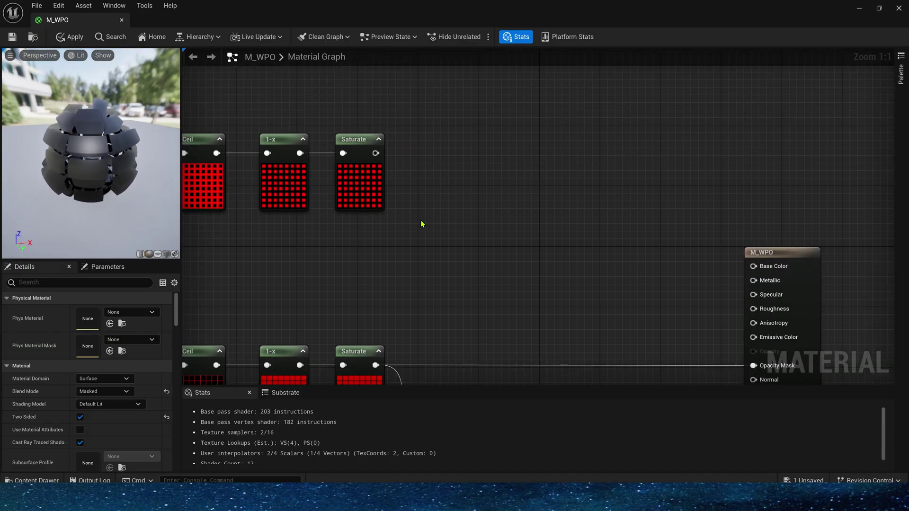
click(498, 129)
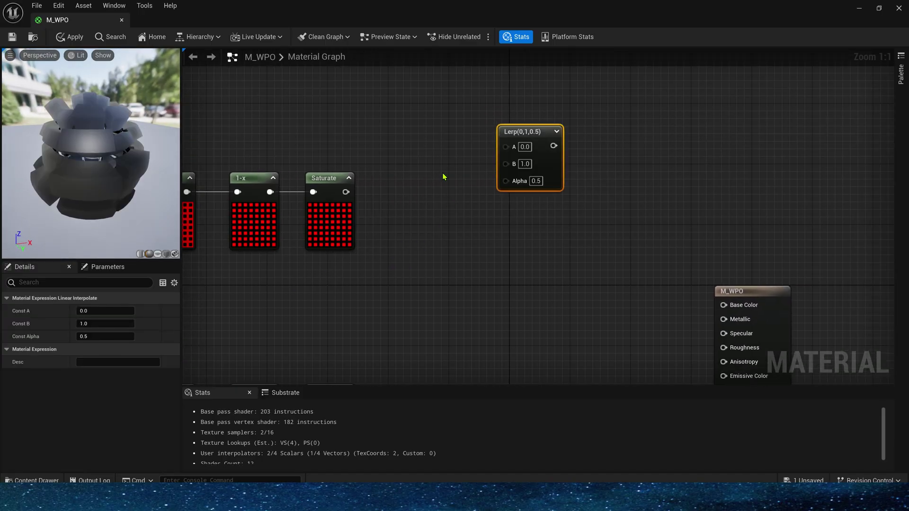
drag(509, 190, 505, 182)
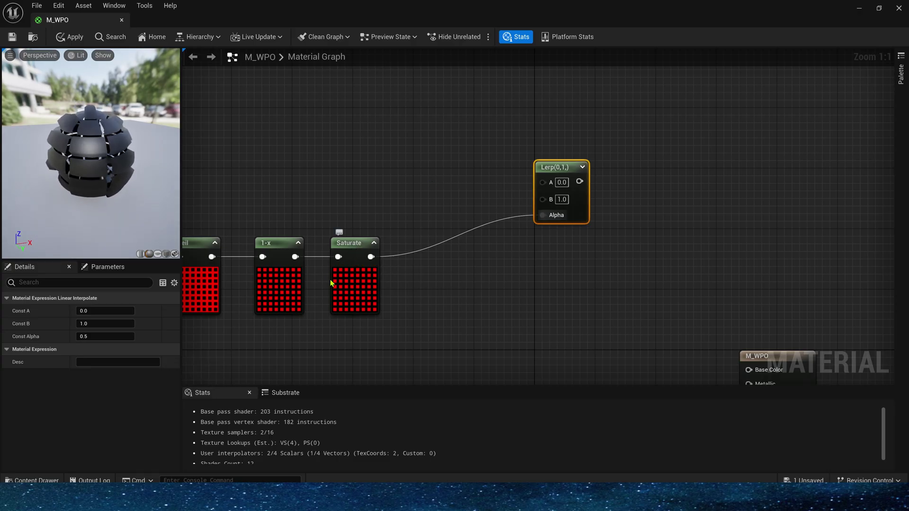
- Add a Texture Sample using the HairDebugColor texture and place it above the copied mask chain
key(t)
click(421, 187)
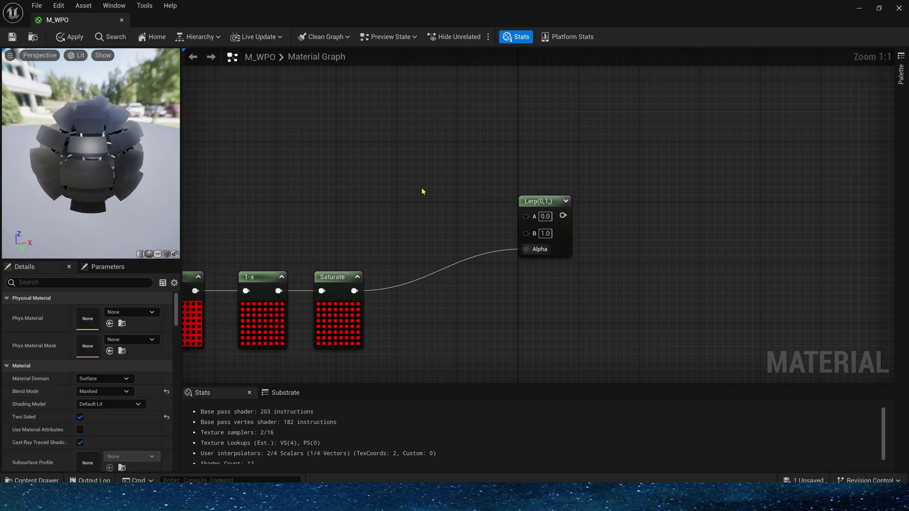
drag(451, 192, 313, 117)
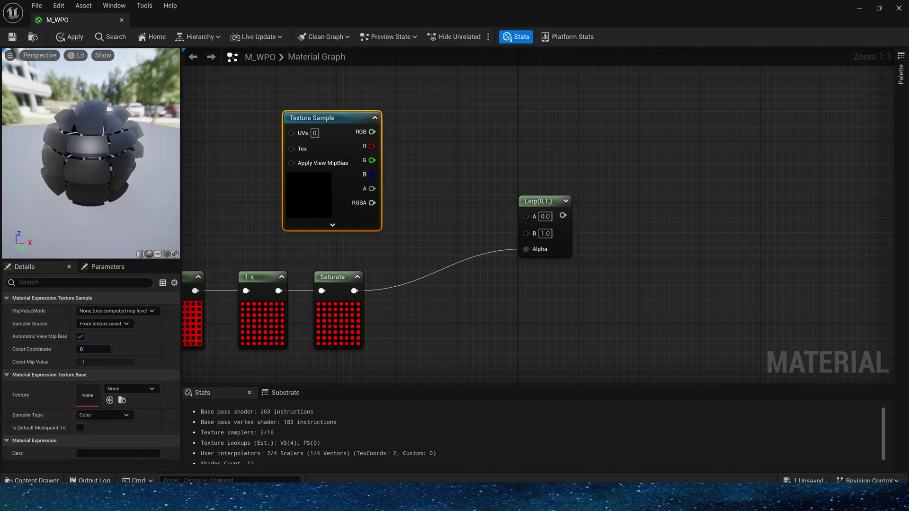
click(131, 388)
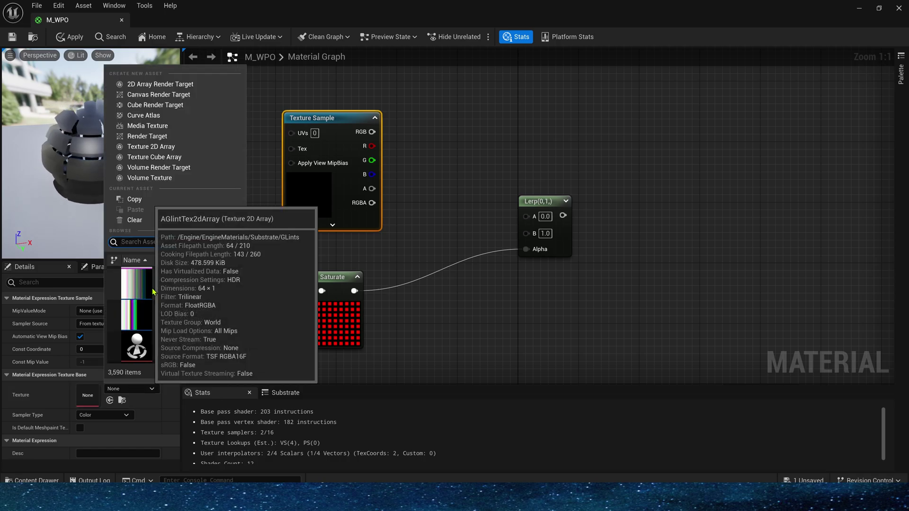
text(color)
scroll(198, 313, down, 3)
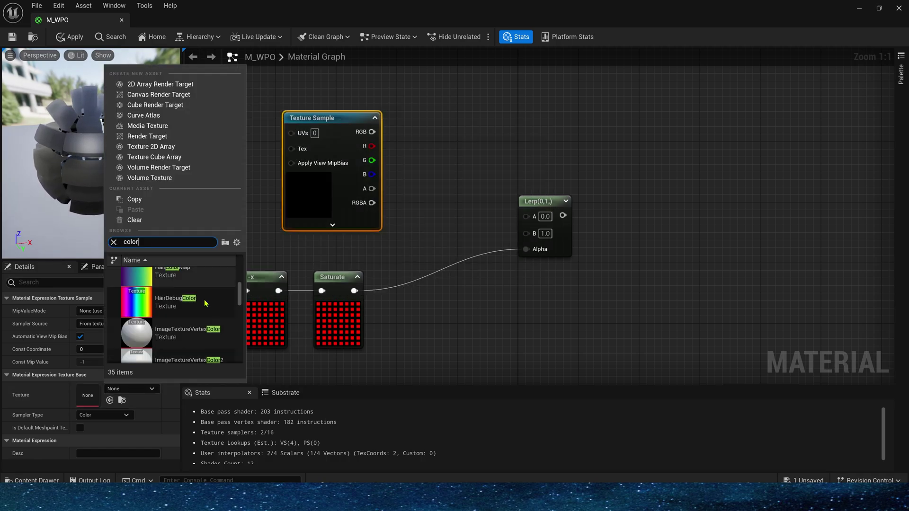
click(186, 314)
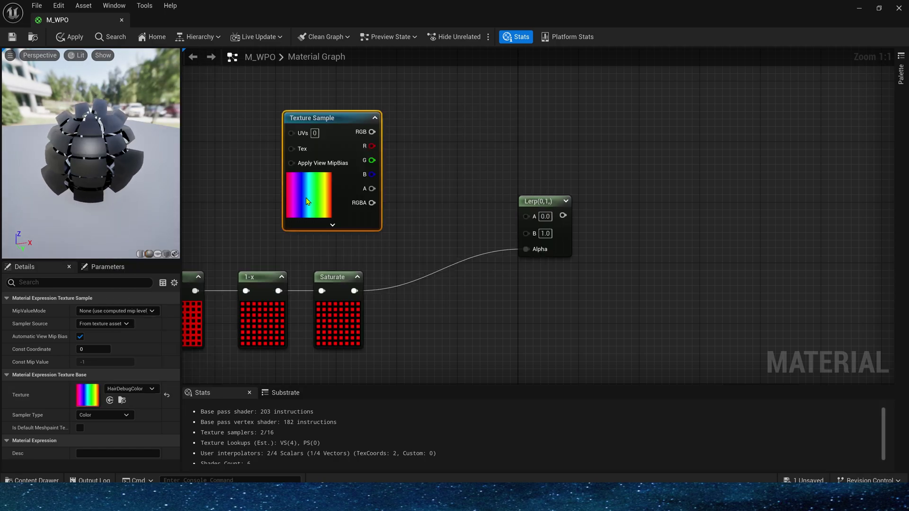
drag(306, 197, 244, 175)
- Add a Multiply node with B set to 10 and connect the rainbow Texture Sample's RGB output to its A input
click(334, 172)
key(m)
click(356, 150)
click(353, 125)
right_drag(362, 125, 342, 125)
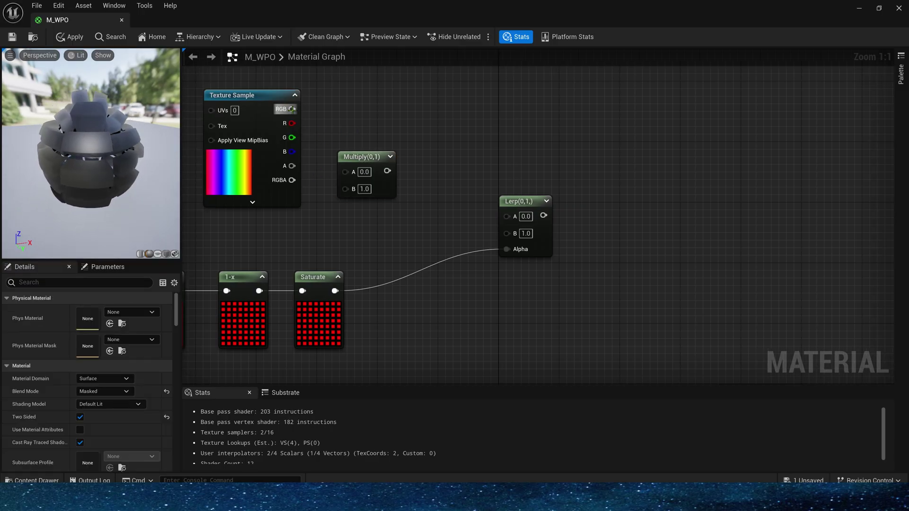
right_drag(436, 212, 378, 194)
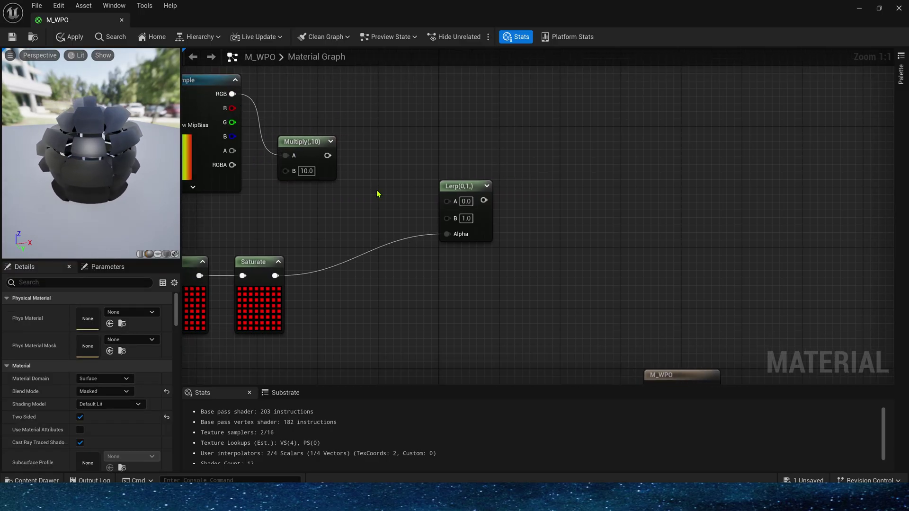
- Connect the Multiply to the Lerp's B input and the Lerp's output to the material's Emissive Color
drag(452, 221, 452, 221)
scroll(436, 152, down, 1)
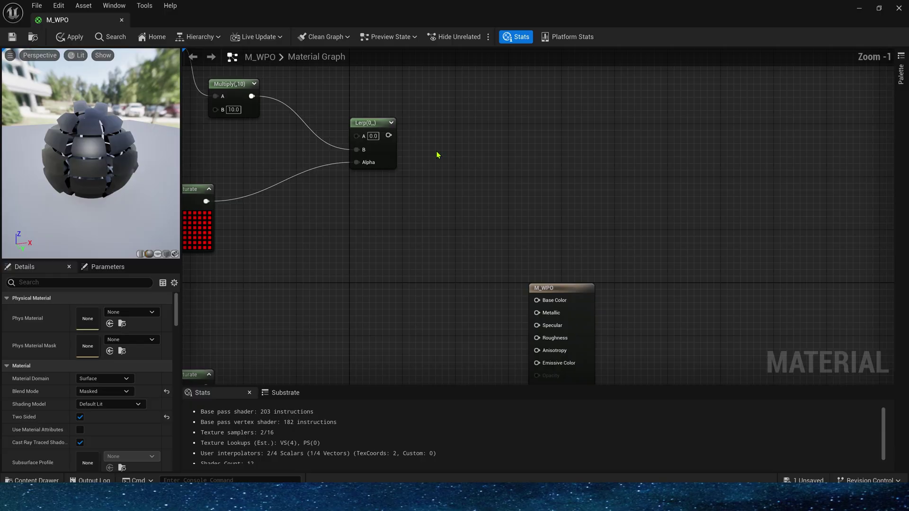
right_drag(436, 152, 386, 116)
drag(537, 330, 538, 330)
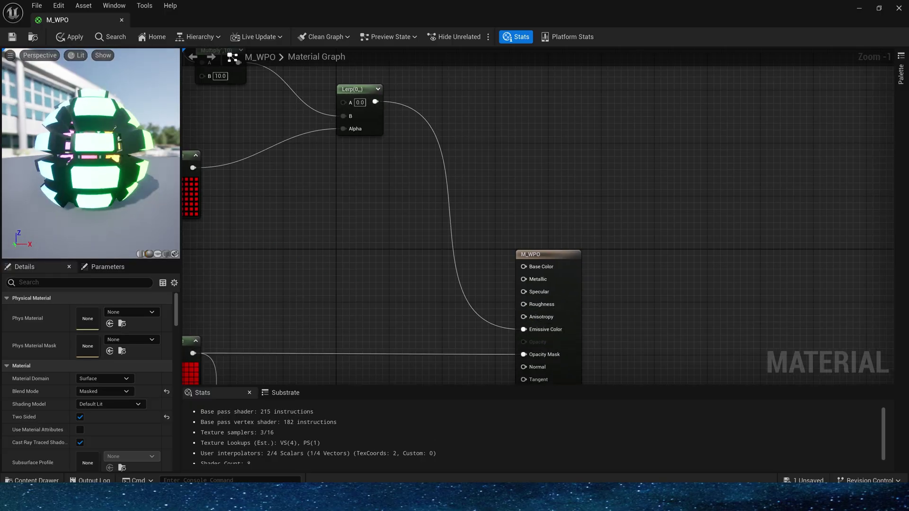
- Line up the rainbow Texture Sample and its Multiply in a straight row just above the copied mask chain
right_drag(272, 201, 463, 270)
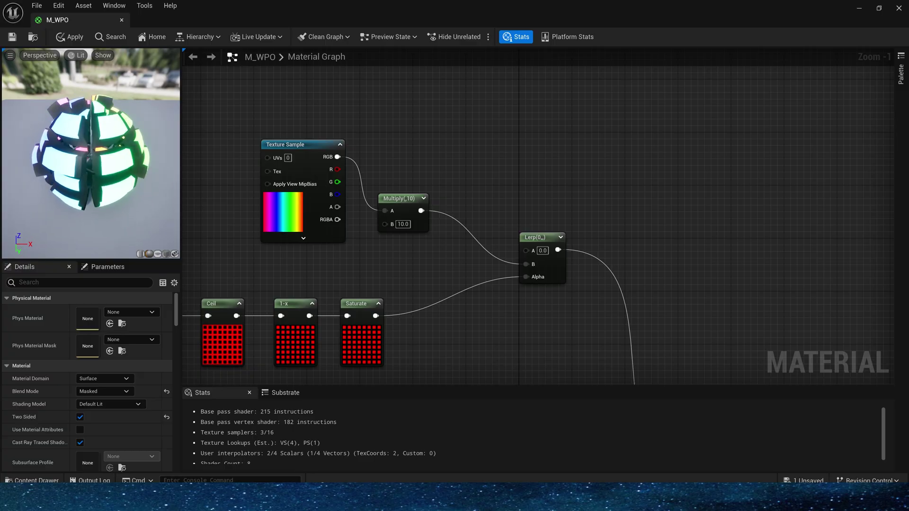
drag(284, 145, 264, 177)
drag(411, 201, 385, 180)
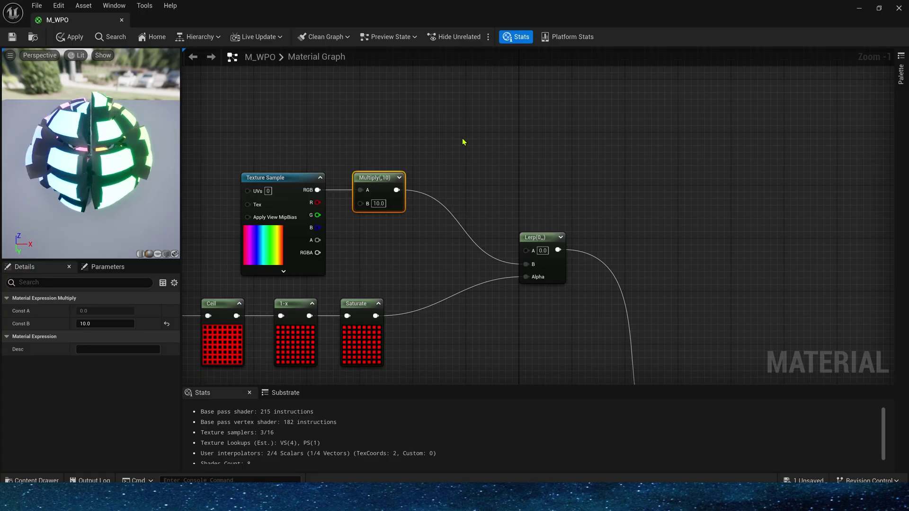
- Duplicate the rainbow Texture Sample and Multiply above the originals and connect the copied Multiply to the Lerp's A input
drag(464, 142, 291, 191)
key(ctrl+c)
key(ctrl+v)
drag(402, 78, 403, 59)
click(457, 88)
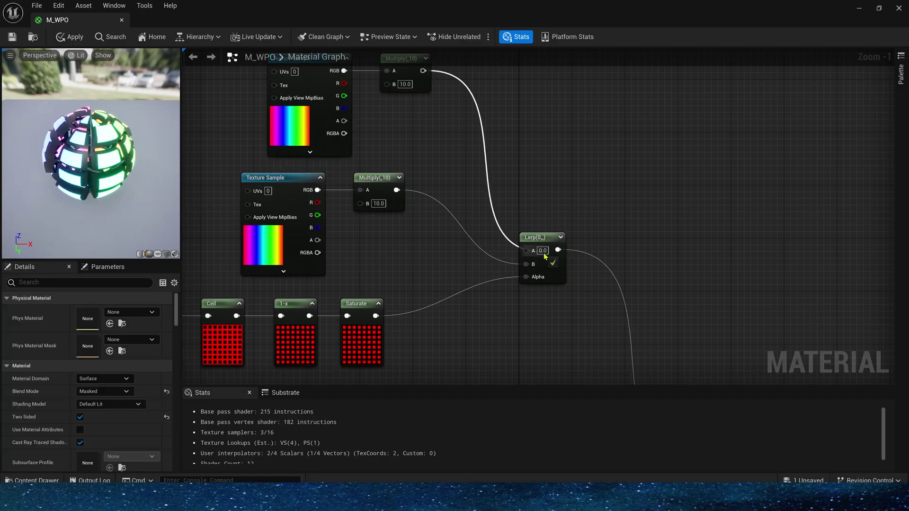
drag(543, 256, 543, 254)
- Set the copied Multiply's B value to 0.2
right_drag(445, 108, 470, 191)
scroll(440, 173, up, 1)
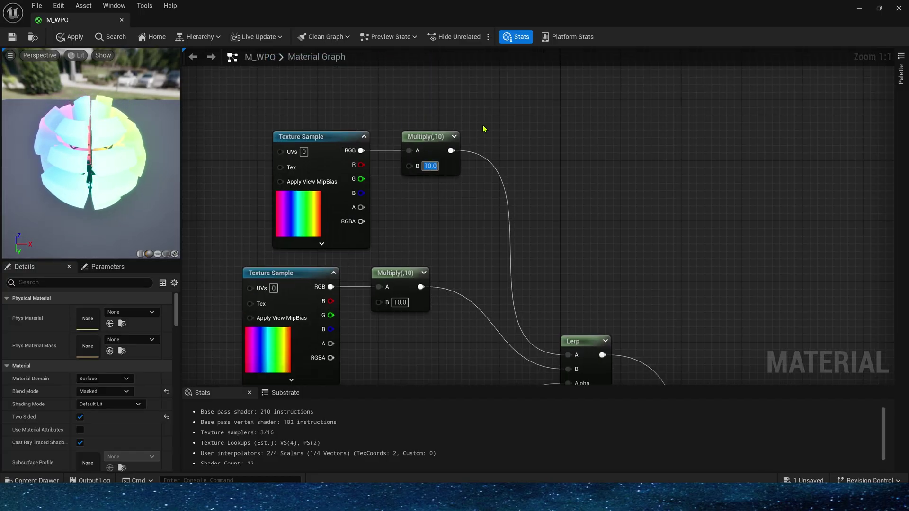
text(0.2)
key(Return)
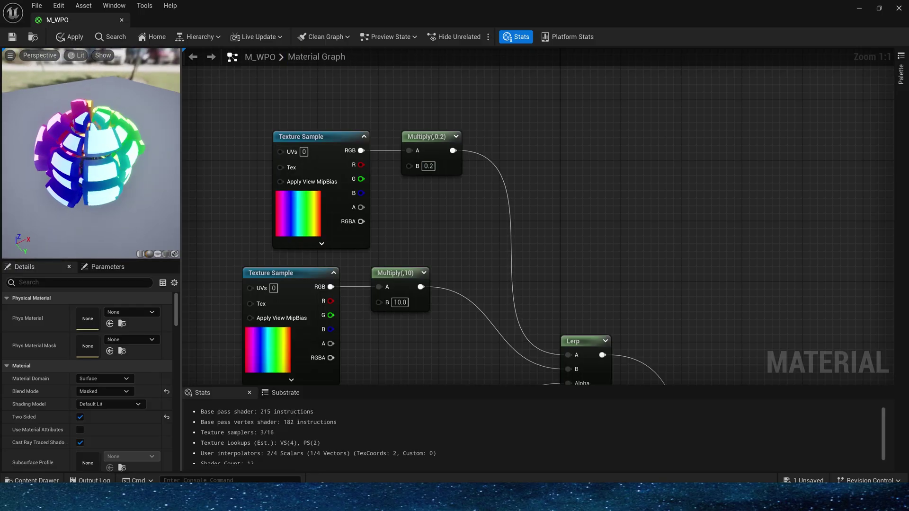
- Add a Panner node, connect it to the upper Texture Sample's UVs and align it with that row
right_drag(236, 131, 378, 120)
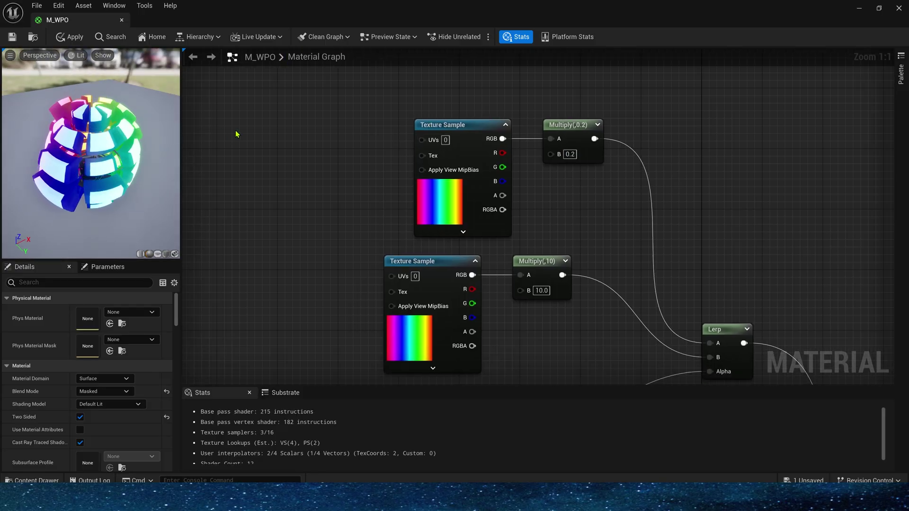
key(p)
click(301, 139)
drag(380, 154, 422, 140)
drag(348, 144, 340, 128)
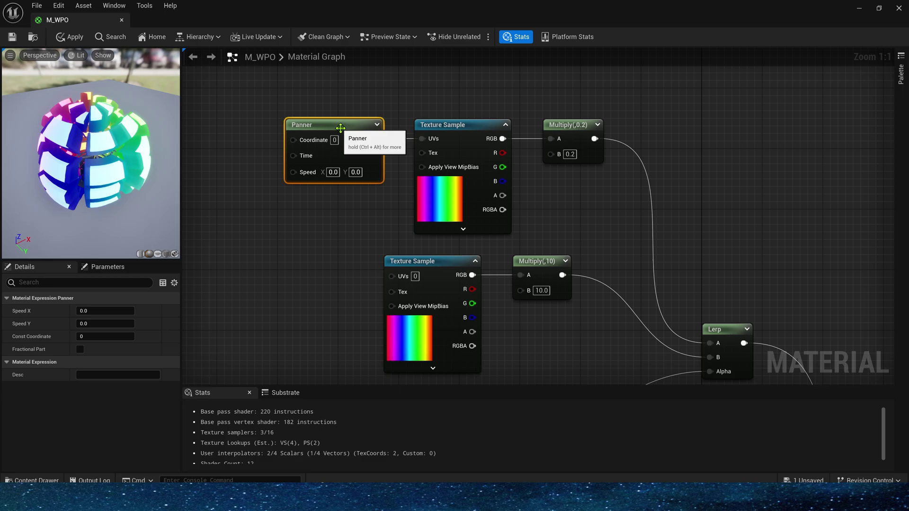
- Set the new Panner's Speed X and Speed Y both to 1
click(334, 171)
text(1)
key(Return)
right_drag(342, 188, 462, 199)
click(476, 183)
text(1)
key(Return)
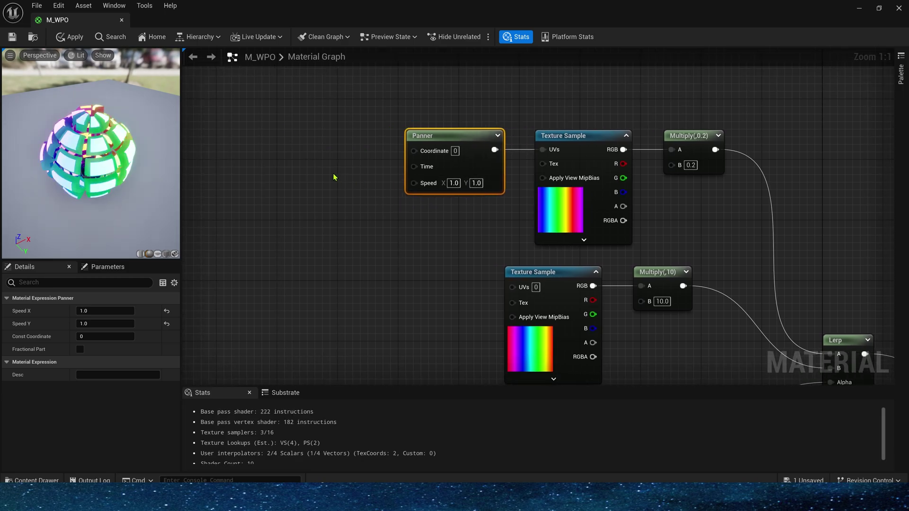
- Add a VectorToRadialValue node and connect its Linear Distance output to the Panner's Coordinate input
right_click(279, 148)
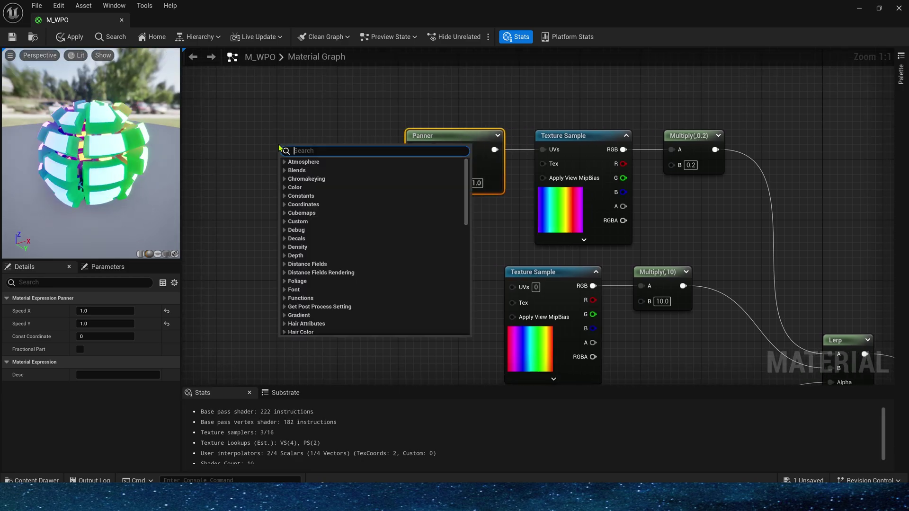
text(vector)
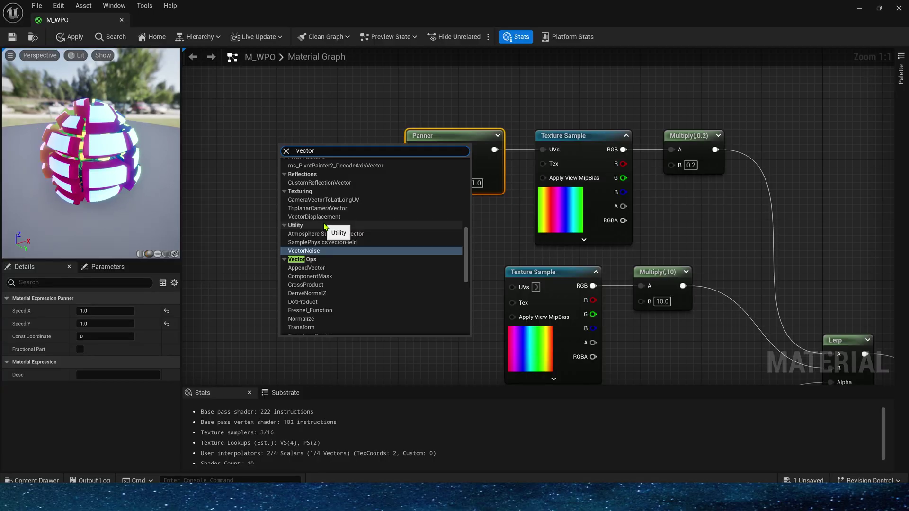
scroll(327, 227, up, 5)
click(338, 188)
drag(349, 169, 415, 164)
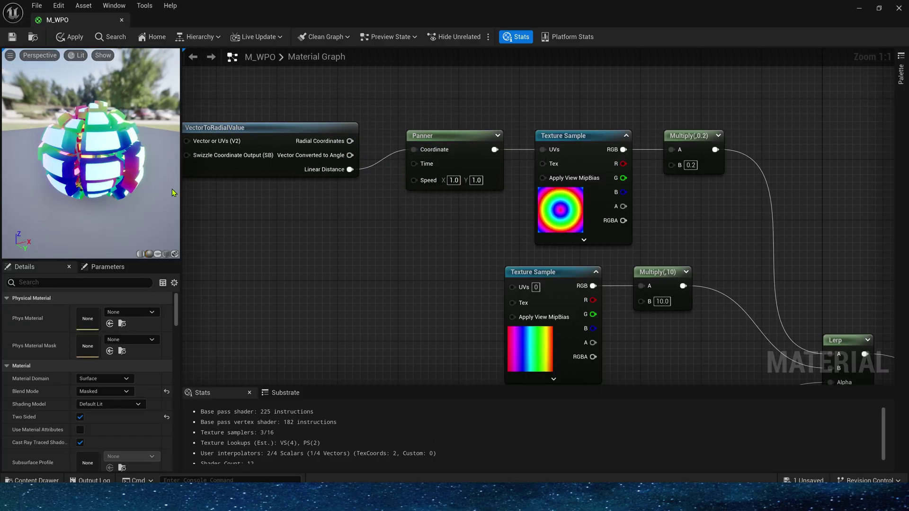
- Set the upper Panner's Speed X to 0.5 and save the material
text(0.5)
key(Tab)
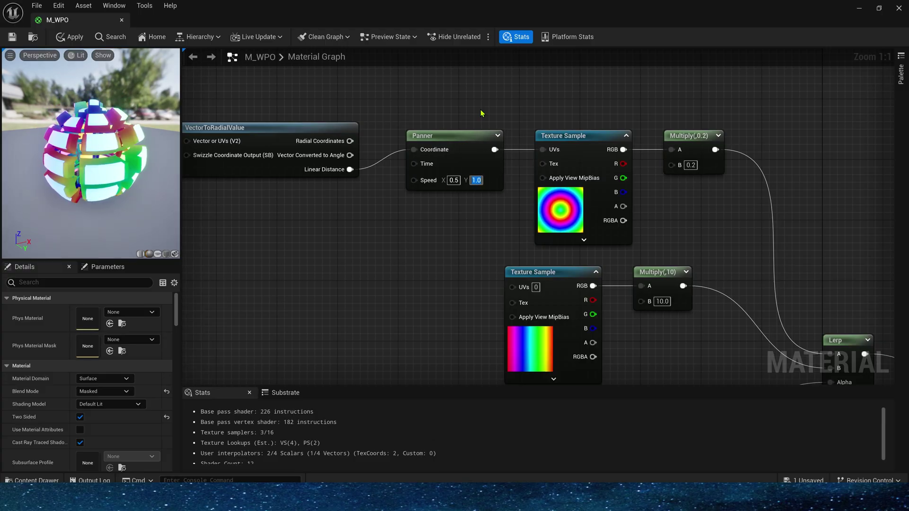
key(ctrl+s)
scroll(163, 164, up, 3)
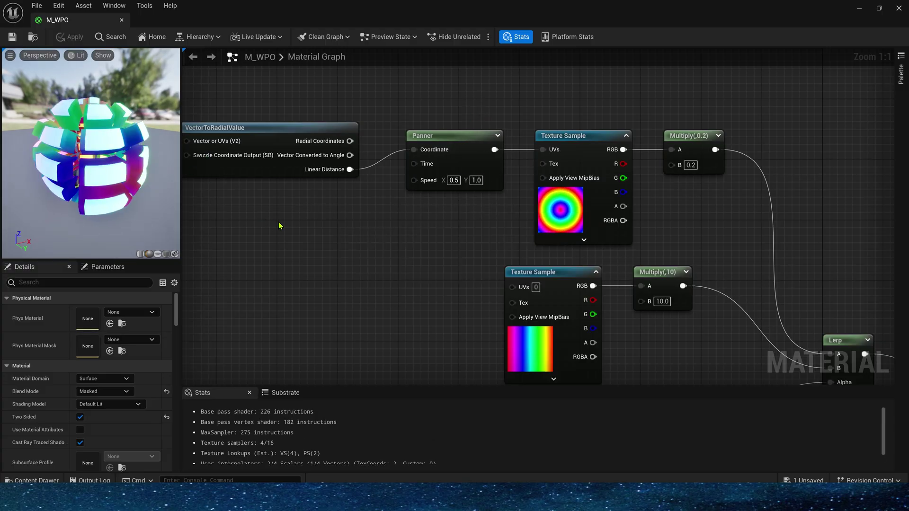
- Set the constant feeding the lower Subtract node's B input to 0.8
right_drag(555, 292, 379, 139)
scroll(379, 138, down, 1)
scroll(378, 138, down, 1)
drag(172, 193, 66, 183)
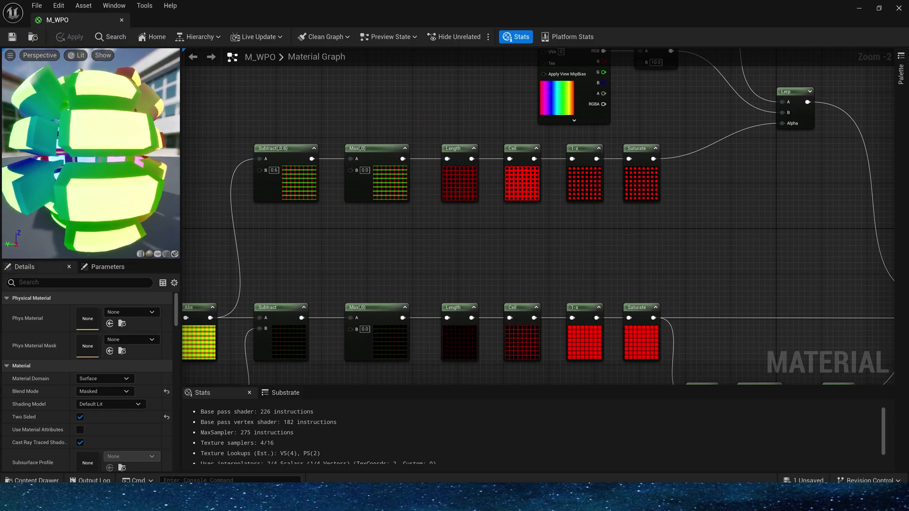
right_drag(359, 257, 560, 160)
scroll(371, 265, up, 2)
click(405, 277)
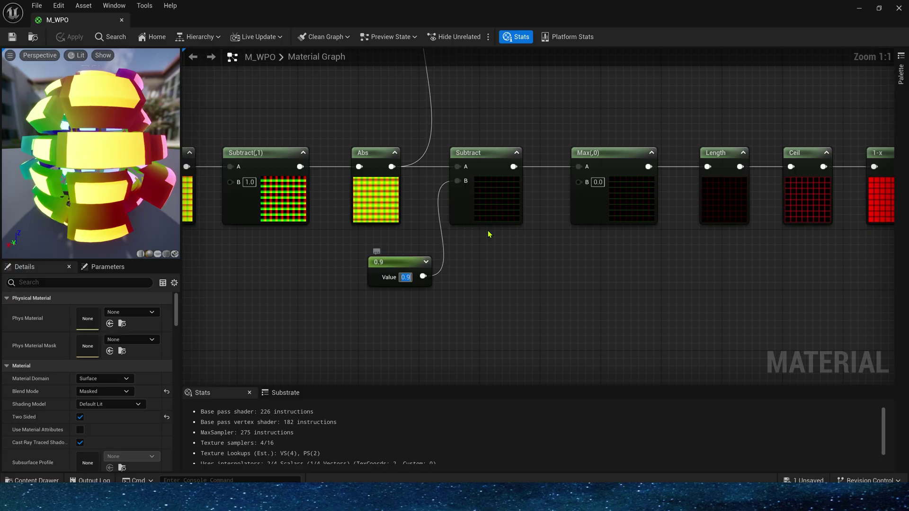
text(0.8)
key(Return)
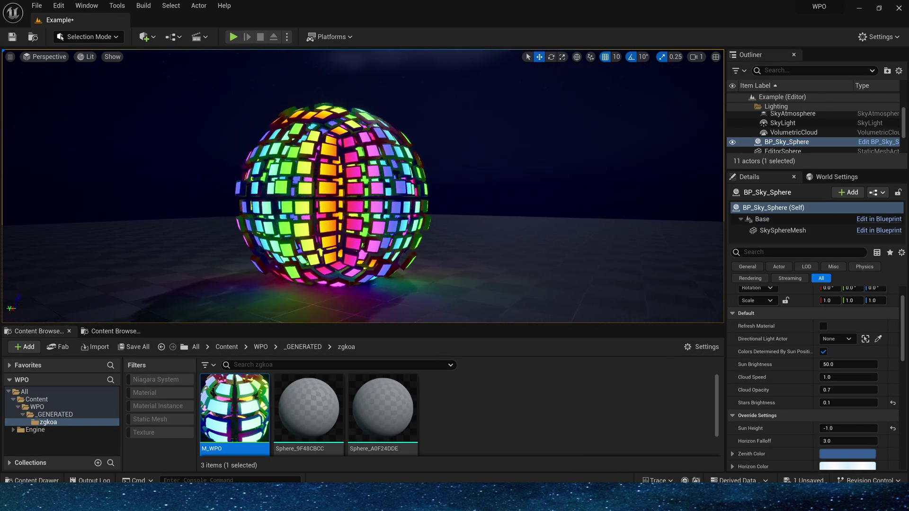
click(419, 192)
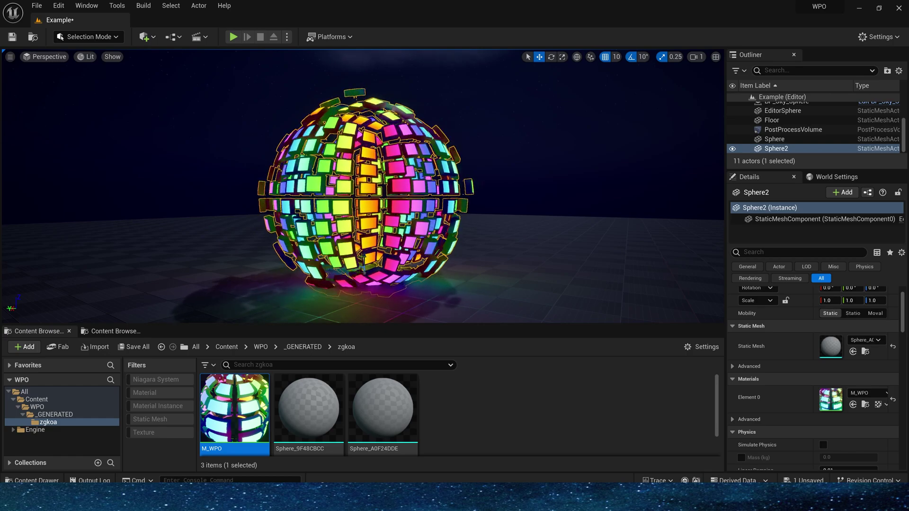
click(518, 152)
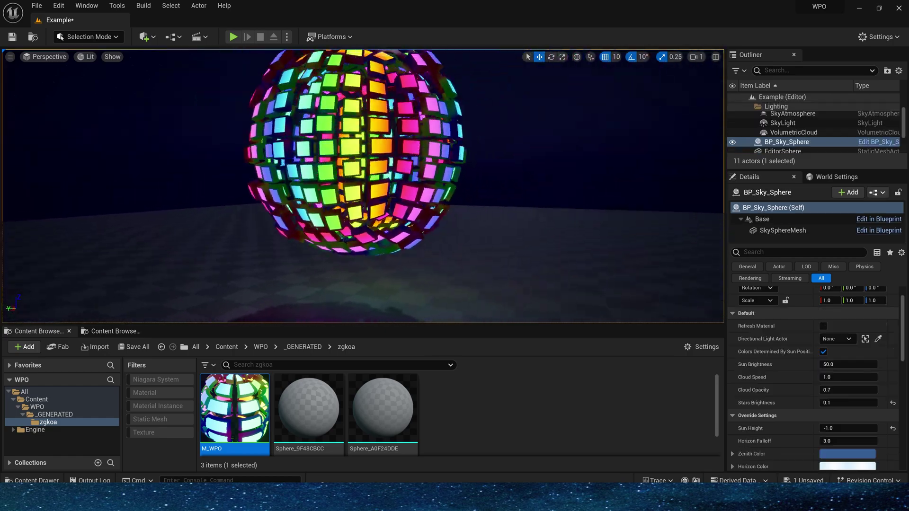
mouse_move(518, 151)
right_down()
mouse_move(530, 152)
mouse_move(518, 147)
right_up()
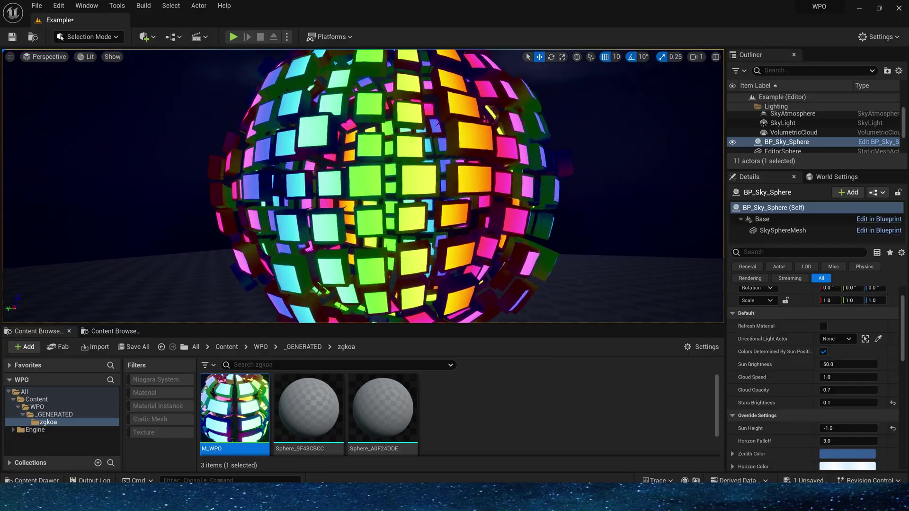
scroll(415, 167, down, 3)
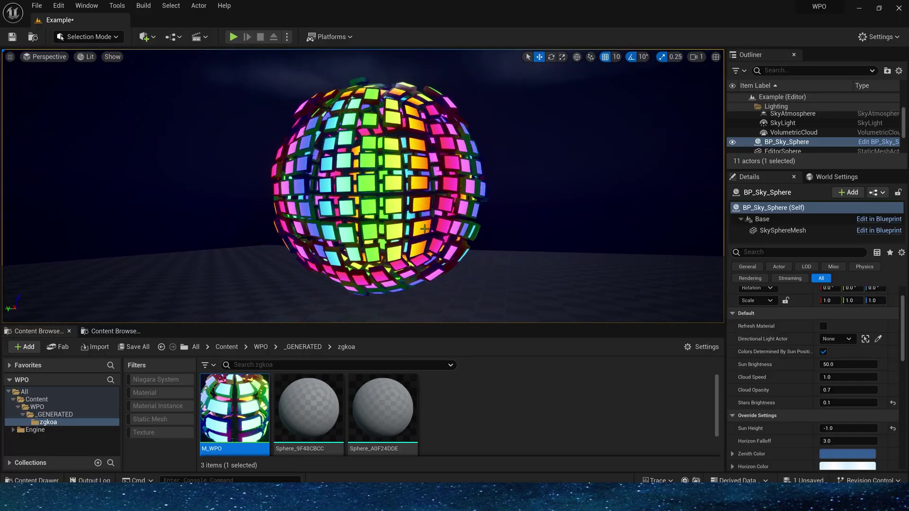
- Reopen M_WPO, shift the material output node away, and add an Add node fed at A by the displacement chain's last Multiply
double_click(235, 408)
right_drag(731, 283, 400, 237)
scroll(473, 255, down, 1)
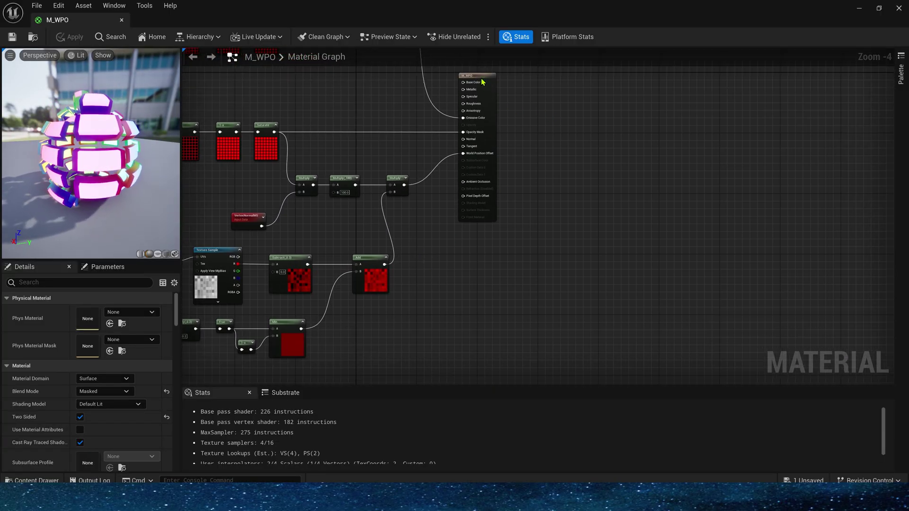
drag(480, 77, 552, 85)
scroll(453, 178, up, 2)
key(a)
click(450, 190)
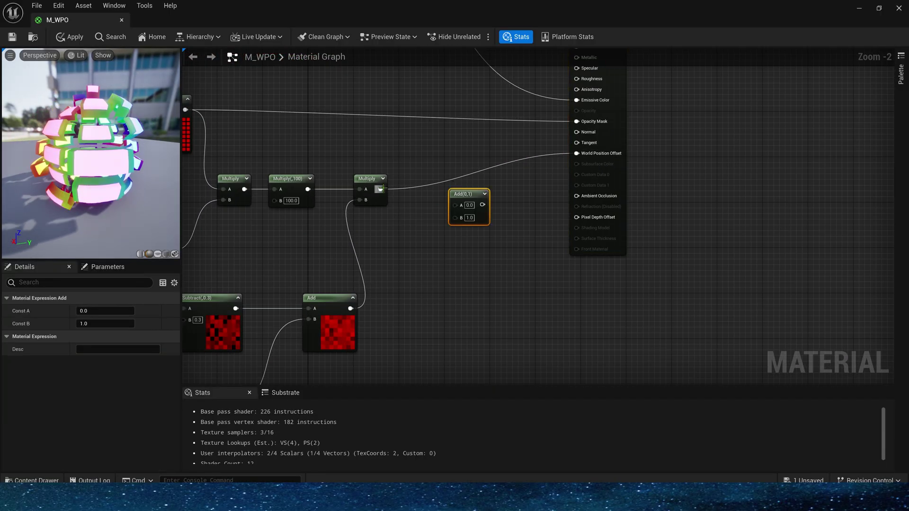
drag(380, 189, 455, 205)
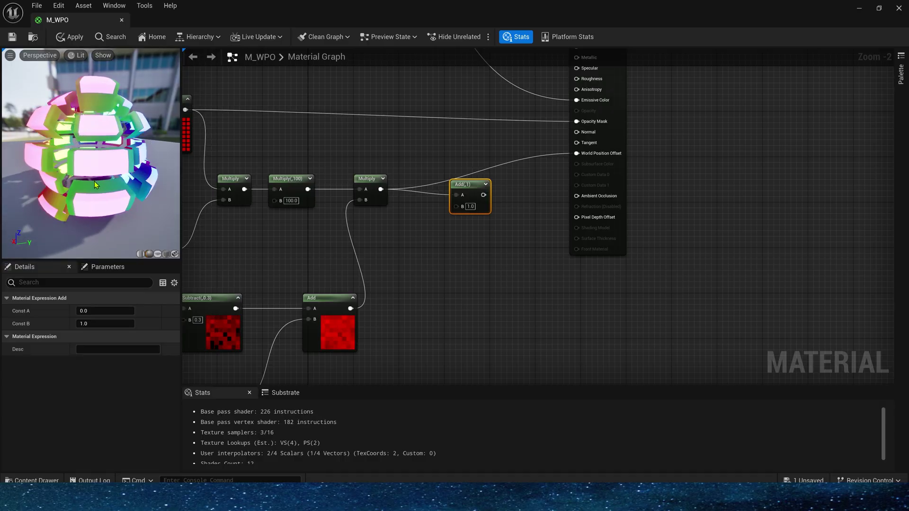
- In the empty area beside the noise chain, add a TexCoord node and connect it to A of another new Add node
right_drag(422, 338, 435, 203)
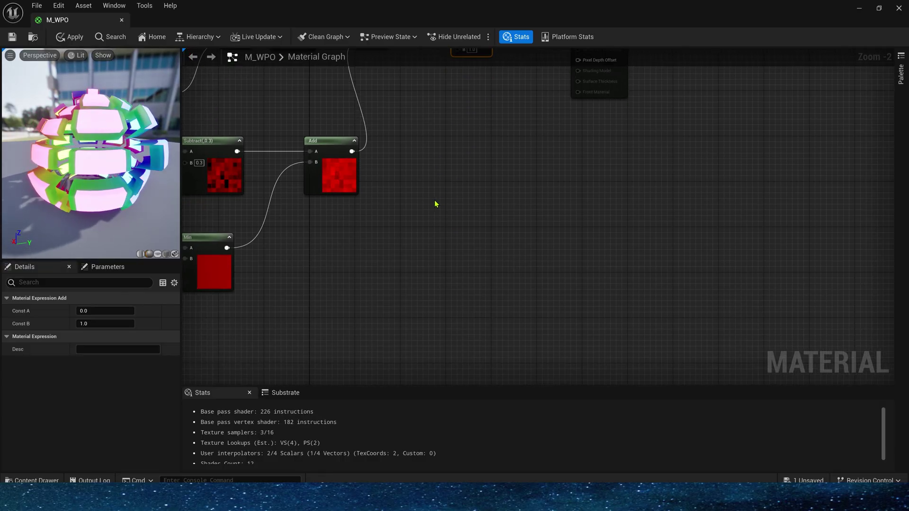
scroll(403, 222, up, 2)
key(u)
click(400, 214)
drag(411, 217, 380, 211)
key(a)
click(491, 215)
drag(448, 227, 497, 234)
- Add a Time node below the TexCoord and feed it into a new Multiply with B set to 0.5
right_click(369, 286)
text(time)
key(Return)
click(395, 311)
drag(382, 292, 502, 310)
key(m)
click(406, 294)
click(432, 330)
text(.5)
- Add a Frac node after the Time Multiply, line up the row, and connect Frac to B of the TexCoord's Add
click(485, 305)
text(frac)
click(524, 166)
drag(530, 342, 355, 303)
drag(431, 303, 318, 295)
click(459, 296)
drag(403, 310, 498, 249)
- Add a component Mask after the TexCoord's Add and keep only its R channel enabled
drag(513, 226, 534, 227)
text(mask)
key(Return)
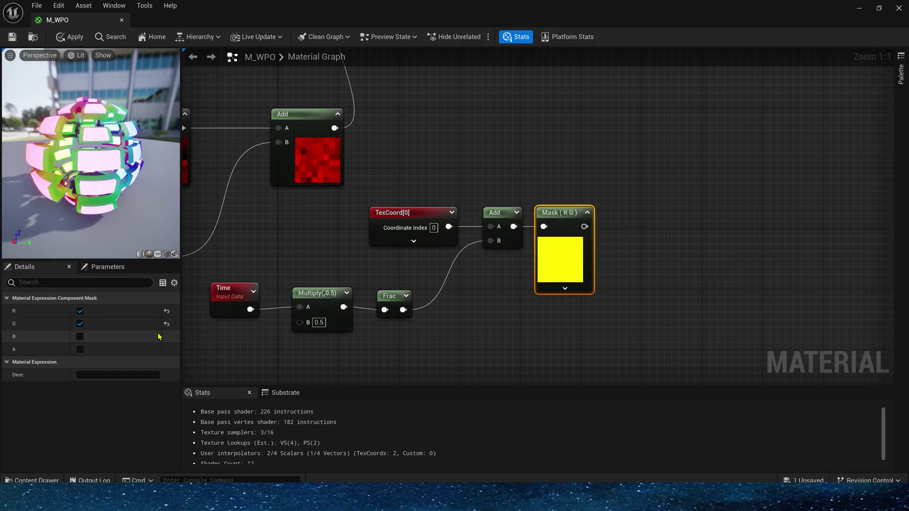
click(80, 323)
right_drag(534, 318, 430, 314)
click(433, 310)
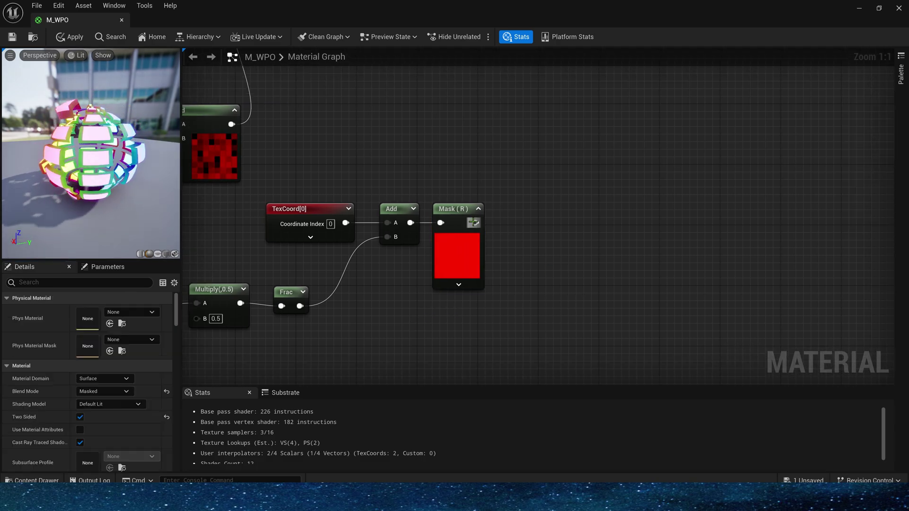
- Add a Sine node after the R mask and connect it to A of a new Multiply aligned in the same row
drag(475, 223, 510, 225)
text(si)
key(Return)
key(q)
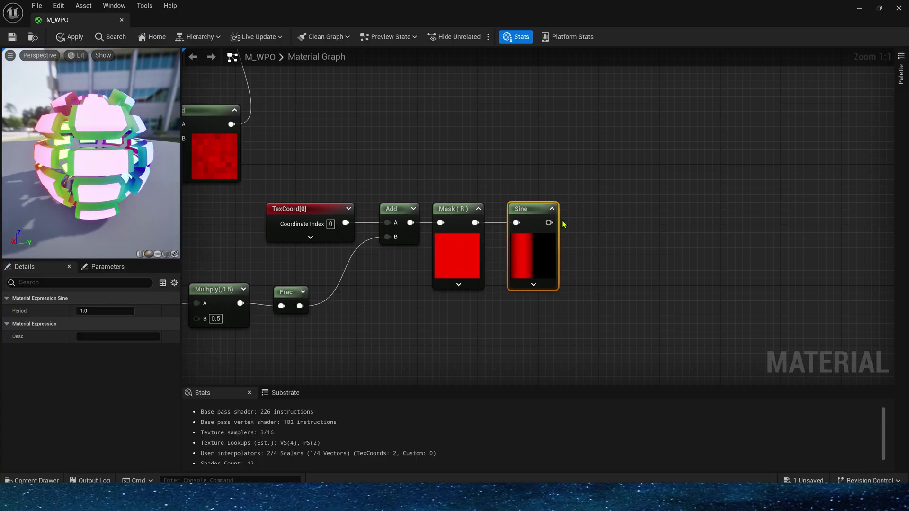
click(588, 226)
key(m)
click(595, 209)
drag(549, 223, 612, 206)
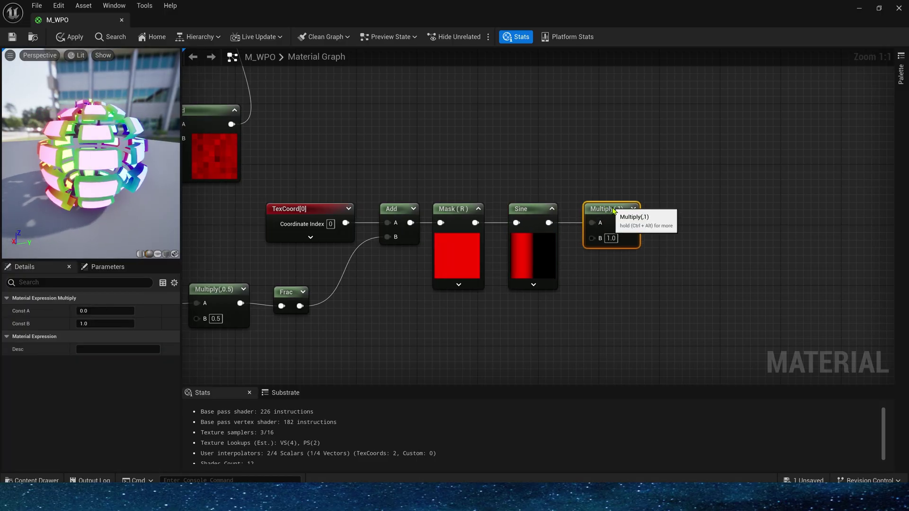
click(606, 272)
- Add a VertexNormalWS node and connect it to B of the Multiply that follows the Sine
right_click(511, 317)
text(ws)
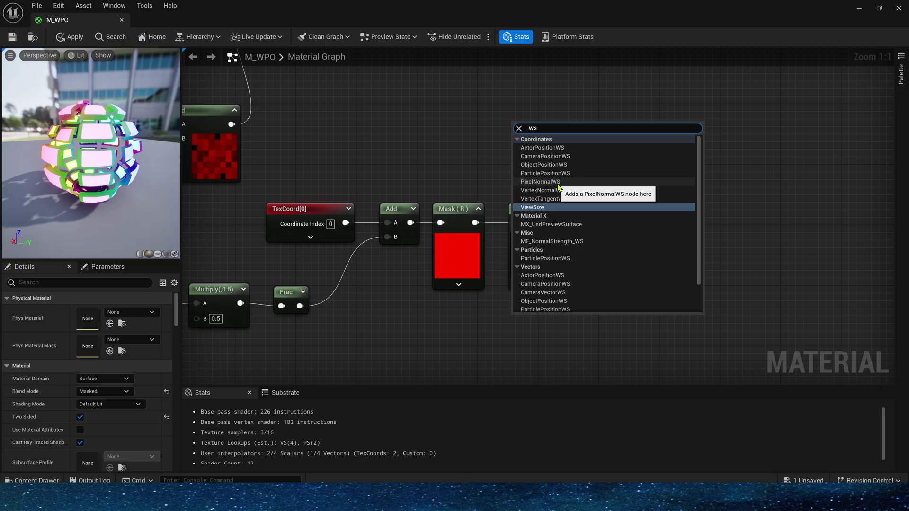
click(563, 193)
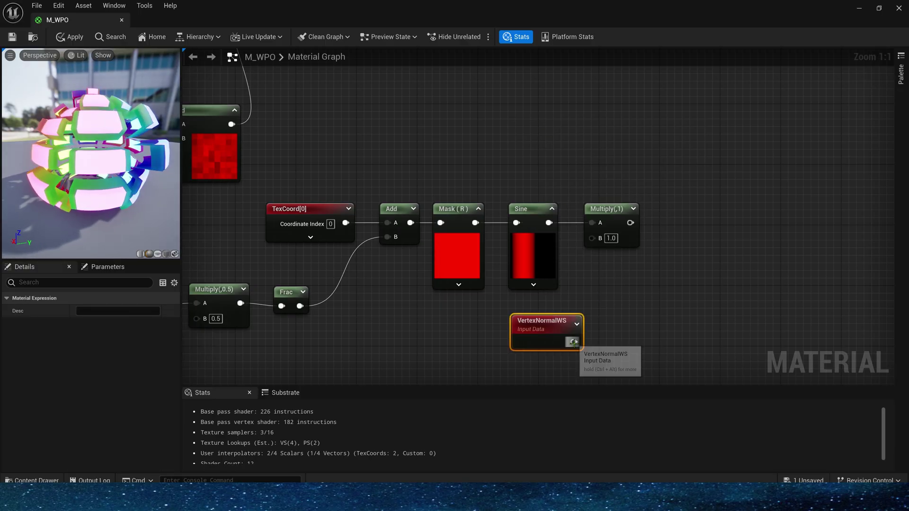
drag(574, 342, 597, 245)
right_drag(652, 188, 575, 215)
click(595, 242)
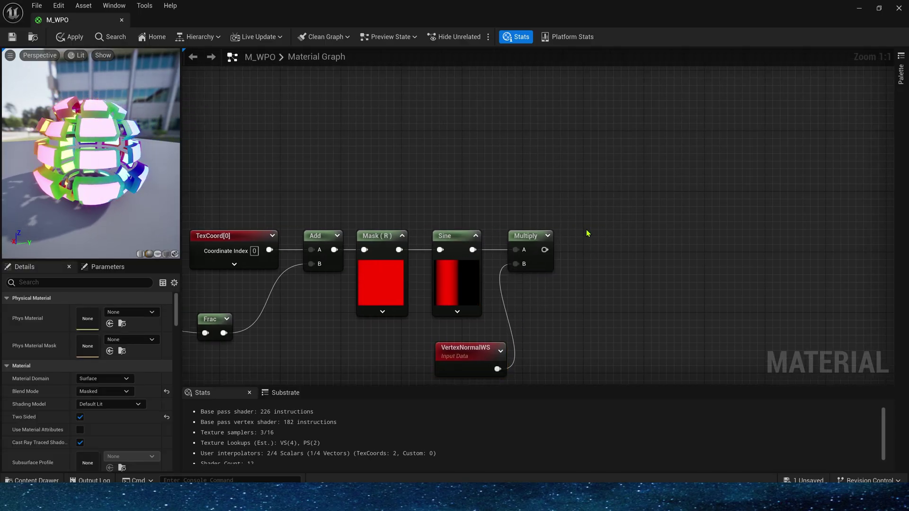
- Scale the sine displacement with a Multiply whose B is 20 and connect it to B of the Add near the material output
click(587, 234)
drag(545, 250, 379, 95)
click(639, 199)
scroll(627, 236, down, 2)
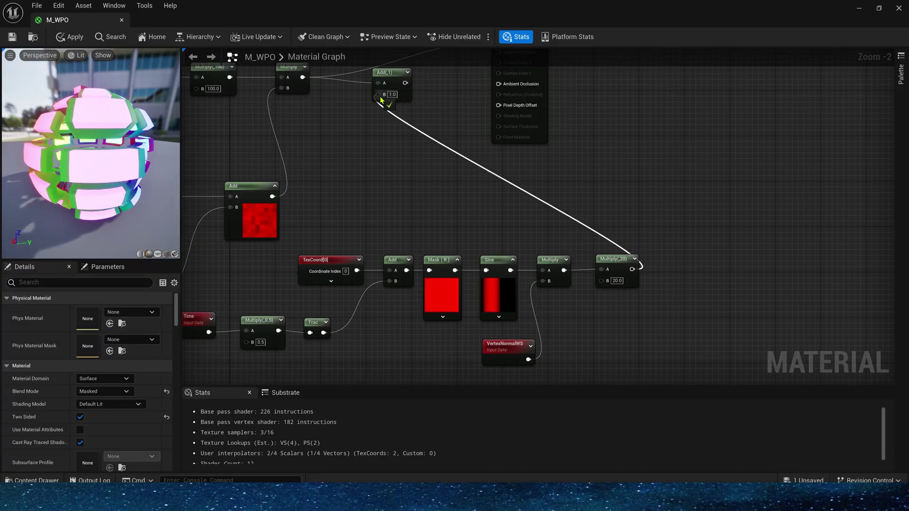
right_drag(434, 120, 424, 187)
- Test the sine displacement alone by previewing its final Multiply and wiring it directly into World Position Offset
right_click(605, 332)
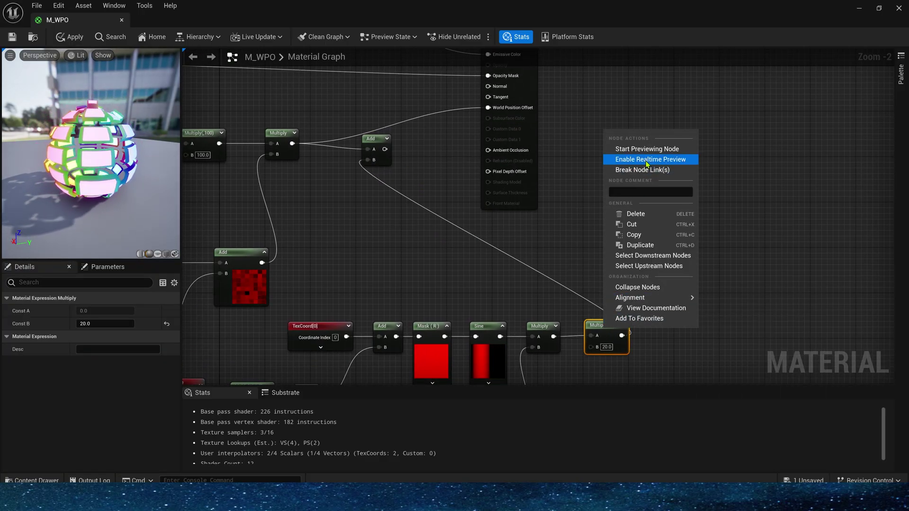
click(647, 148)
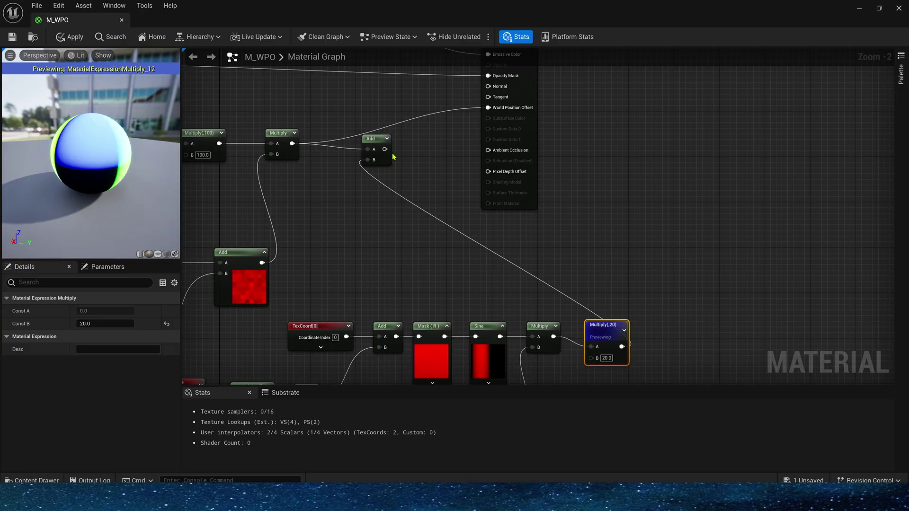
right_click(618, 340)
click(644, 150)
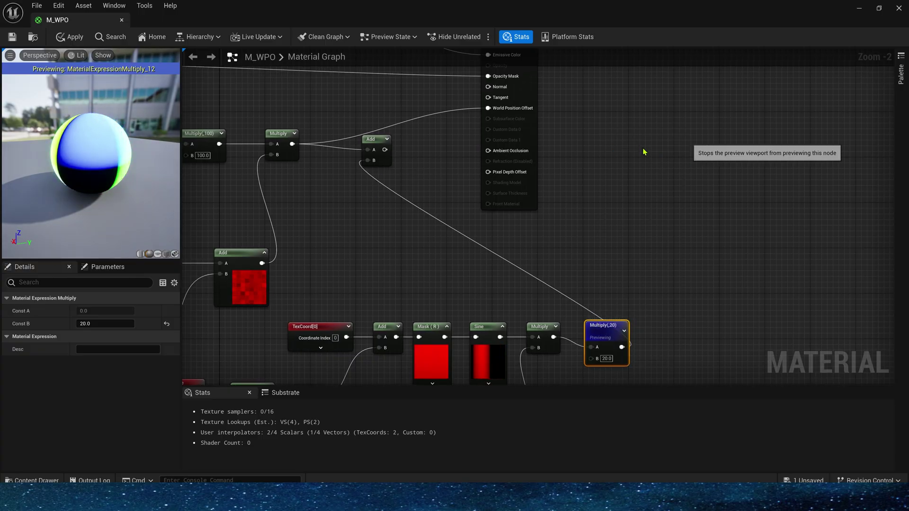
drag(622, 336, 488, 108)
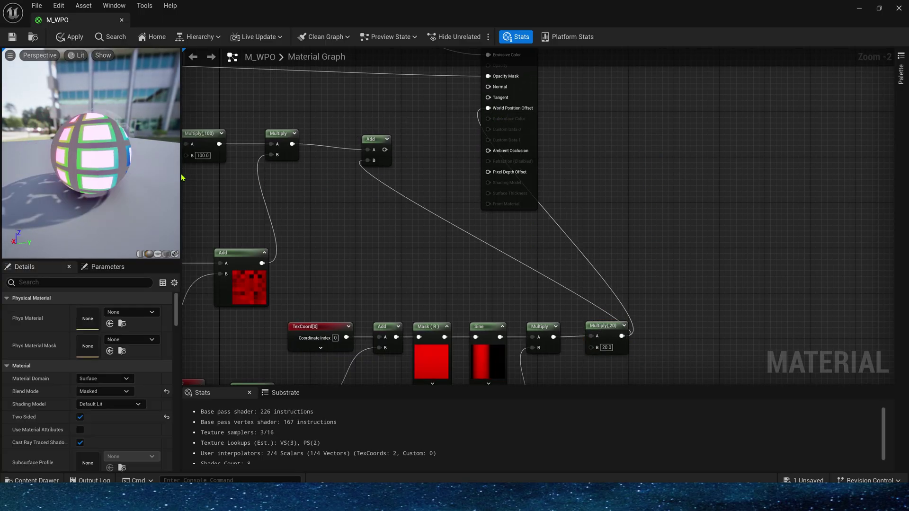
drag(134, 172, 102, 160)
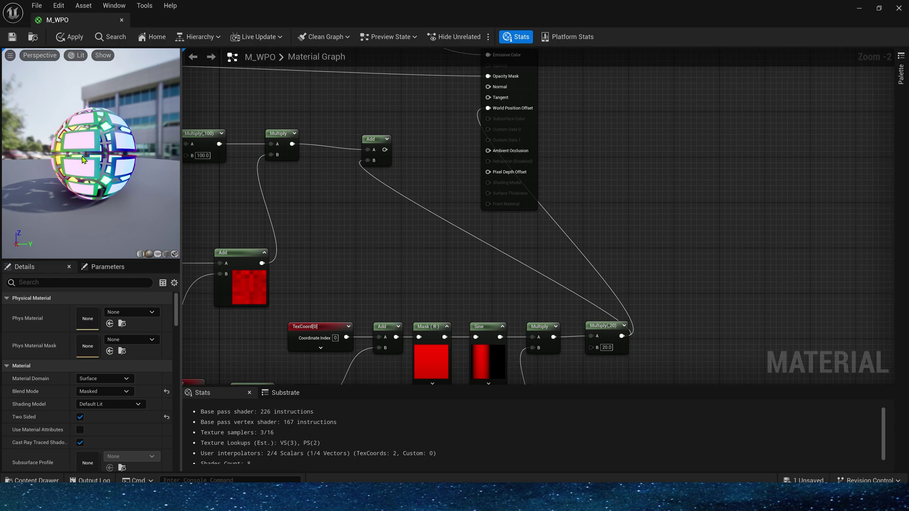
- Connect the combining Add node's output to World Position Offset and save the material
drag(385, 149, 488, 108)
key(ctrl+s)
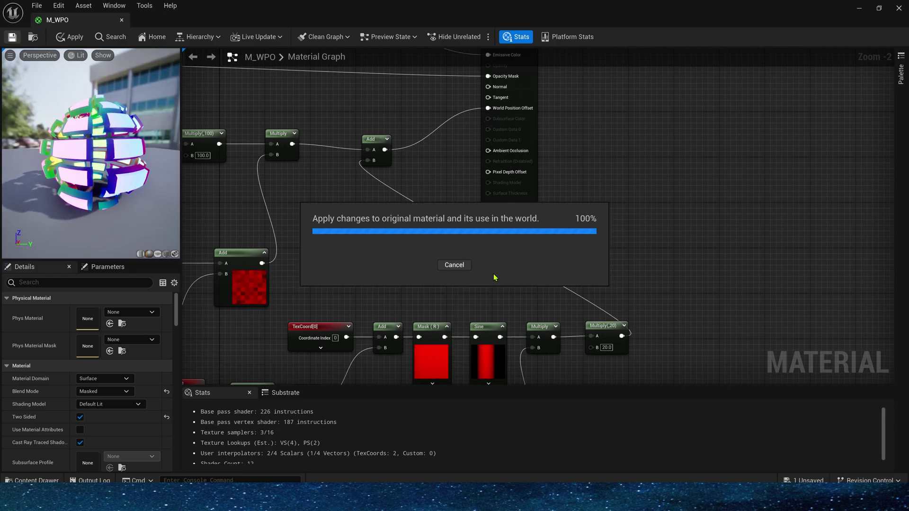
- Switch to the level and examine the combined wave and tile displacement on the sphere from near and far
click(859, 8)
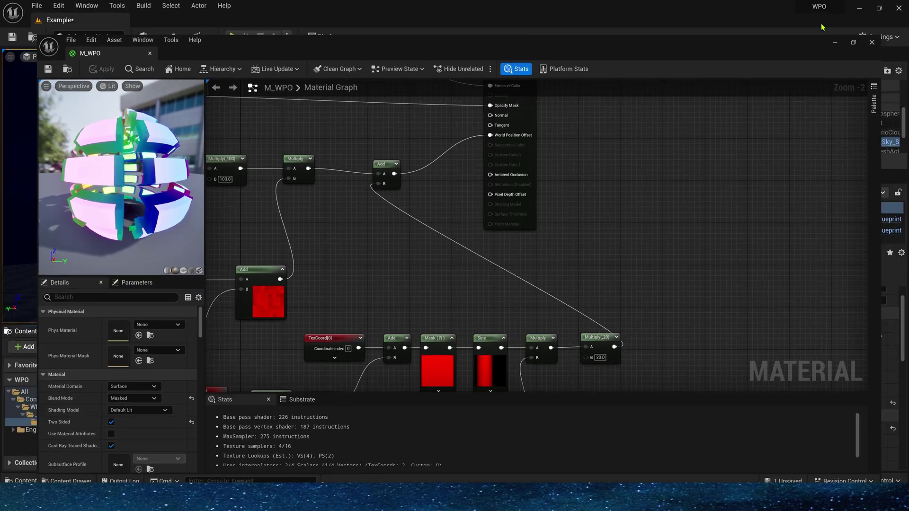
key(s)
mouse_move(362, 184)
right_down()
mouse_move(348, 190)
mouse_move(355, 201)
mouse_move(369, 194)
right_up()
key(w)
key(w)
mouse_move(480, 177)
right_down()
mouse_move(462, 181)
mouse_move(480, 177)
right_up()
key(s)
key(w)
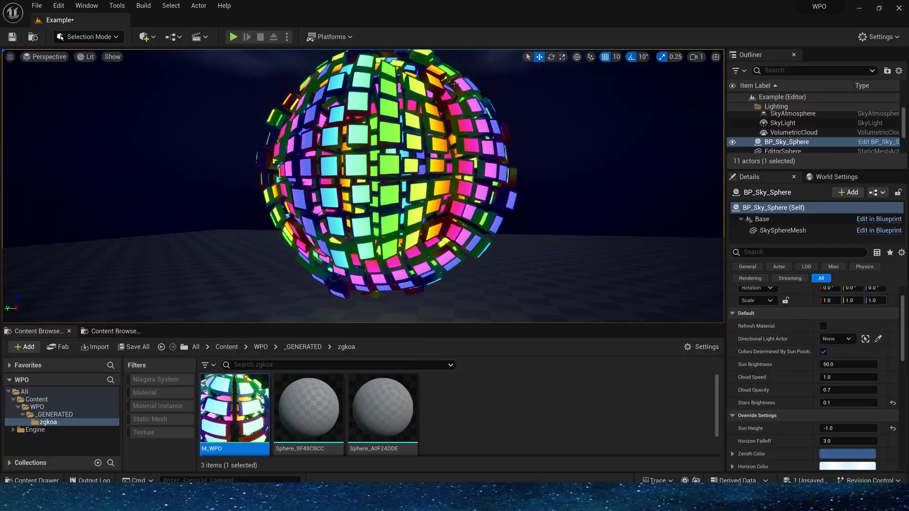
- Reopen M_WPO and examine the tile pattern nodes from Frac through Multiply, Subtract and Abs
double_click(234, 408)
scroll(334, 115, up, 5)
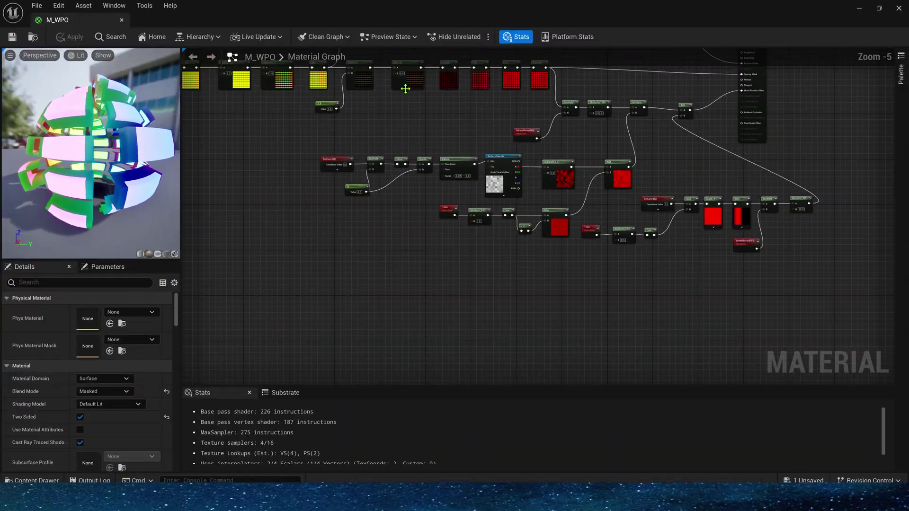
right_drag(272, 208, 519, 162)
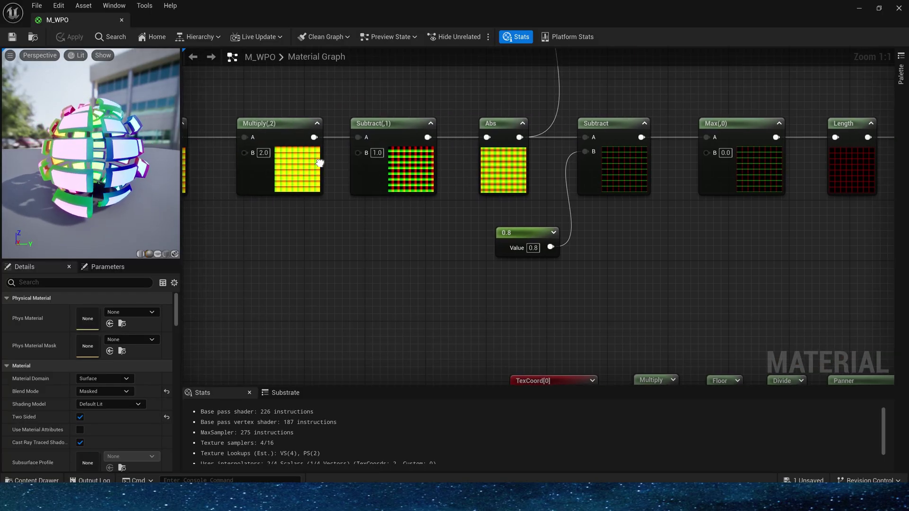
right_drag(313, 162, 572, 221)
click(428, 227)
right_drag(634, 131, 602, 64)
right_drag(489, 79, 415, 98)
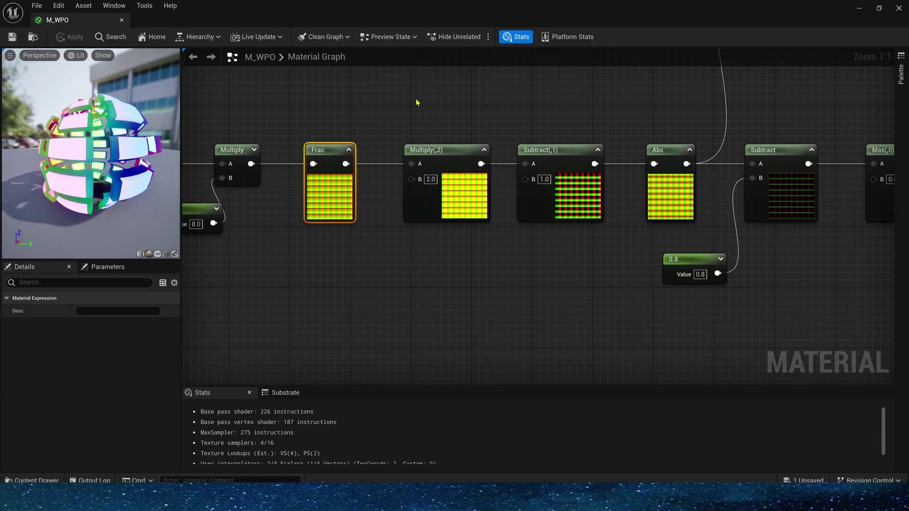
drag(490, 264, 492, 260)
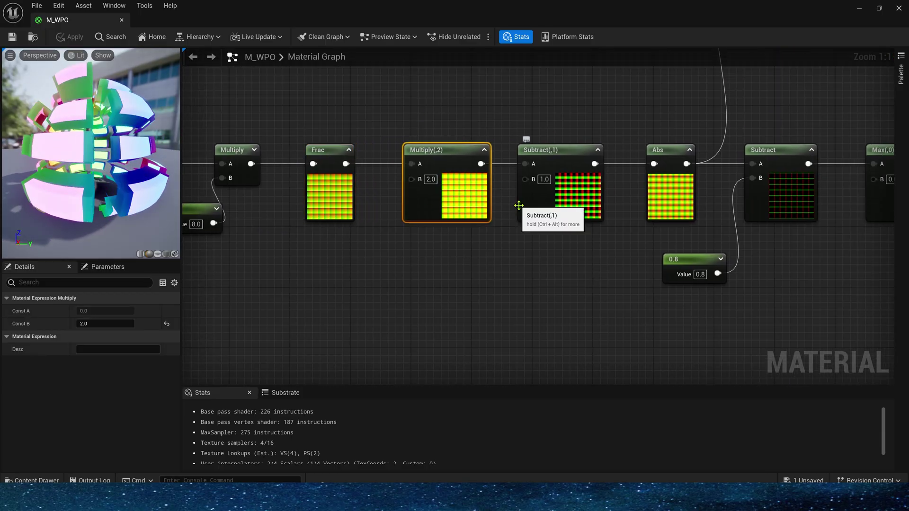
right_drag(558, 230, 491, 255)
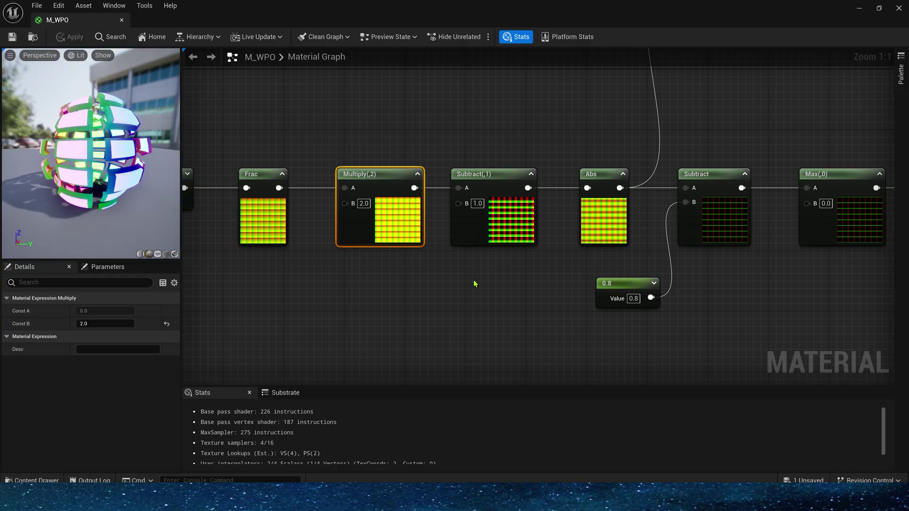
right_click(469, 267)
text(hex)
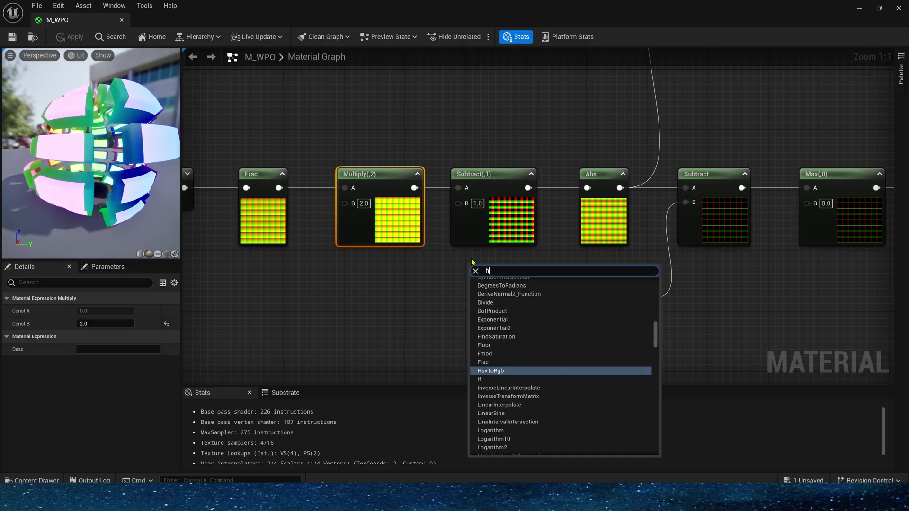
click(439, 280)
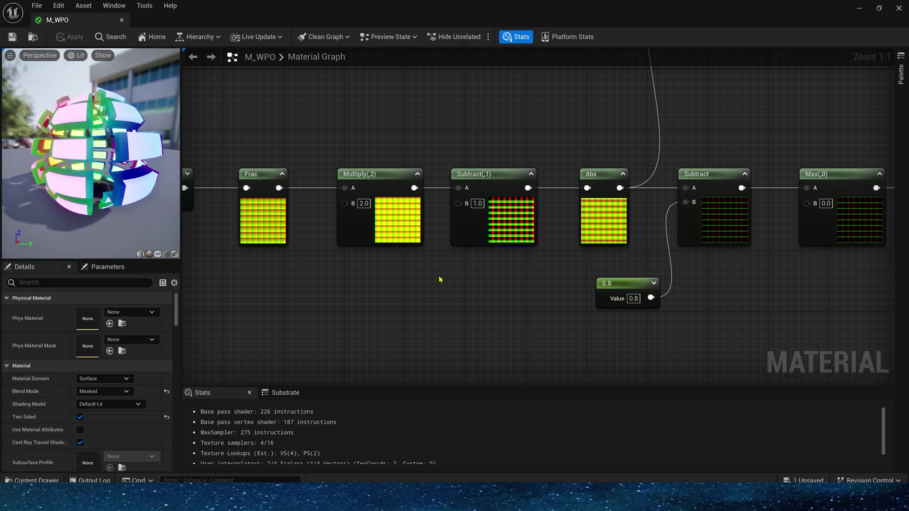
right_drag(470, 293, 437, 223)
scroll(438, 224, down, 2)
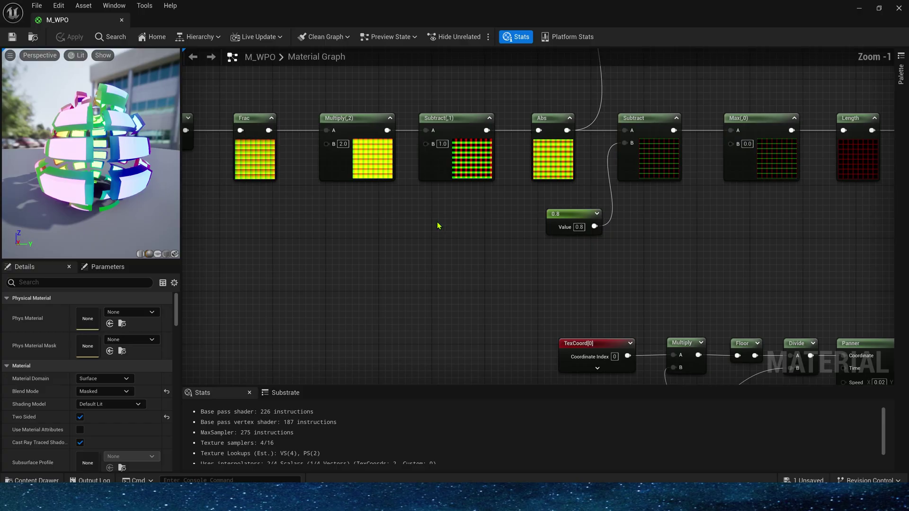
right_drag(497, 220, 412, 246)
right_drag(524, 279, 397, 211)
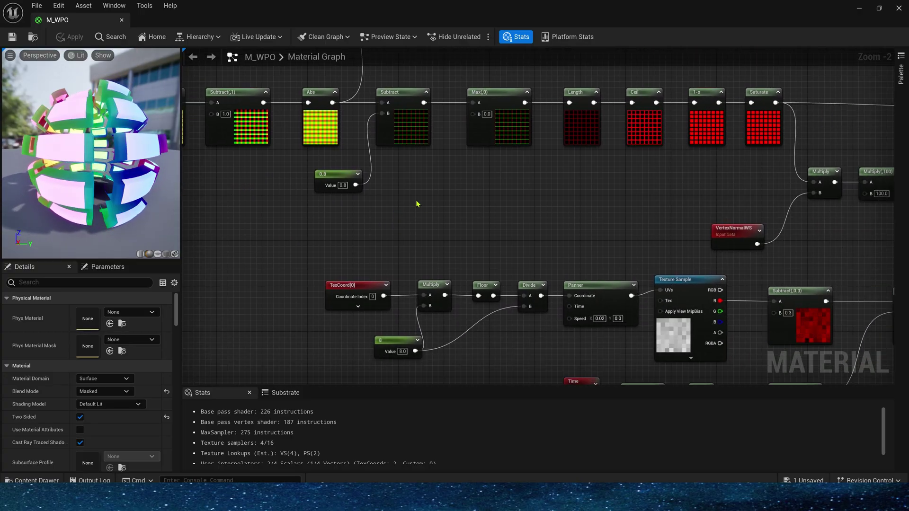
- Return to the level viewport and view the finished animated sphere from different distances and angles
click(859, 8)
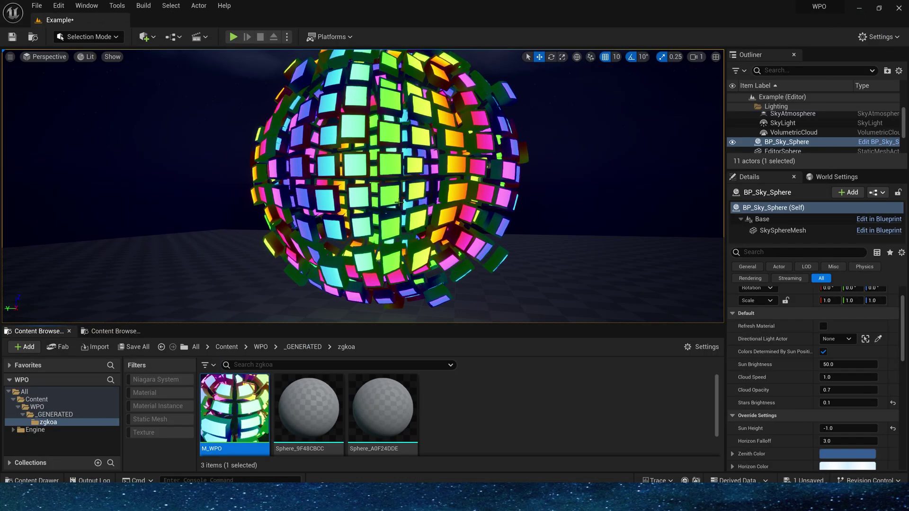
key(w)
right_drag(514, 148, 566, 154)
key(s)
key(w)
click(525, 153)
click(529, 154)
key(s)
key(w)
key(s)
key(w)
key(s)
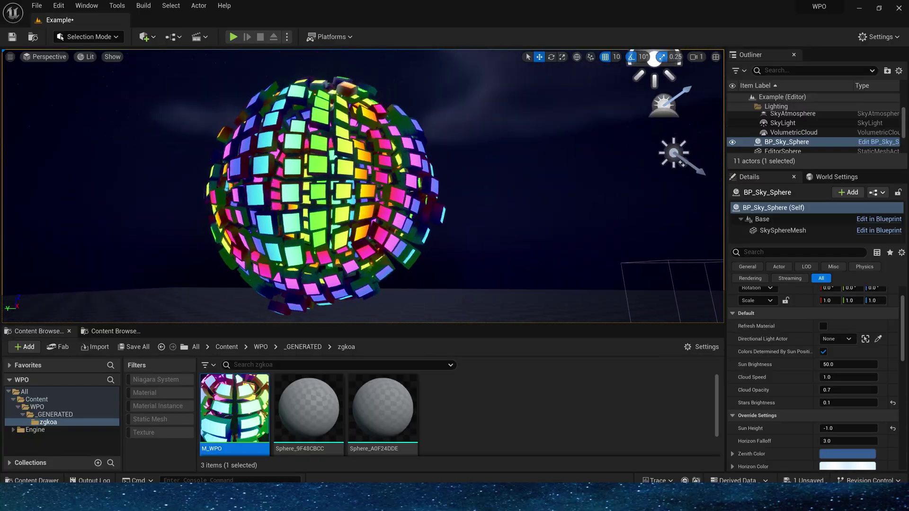